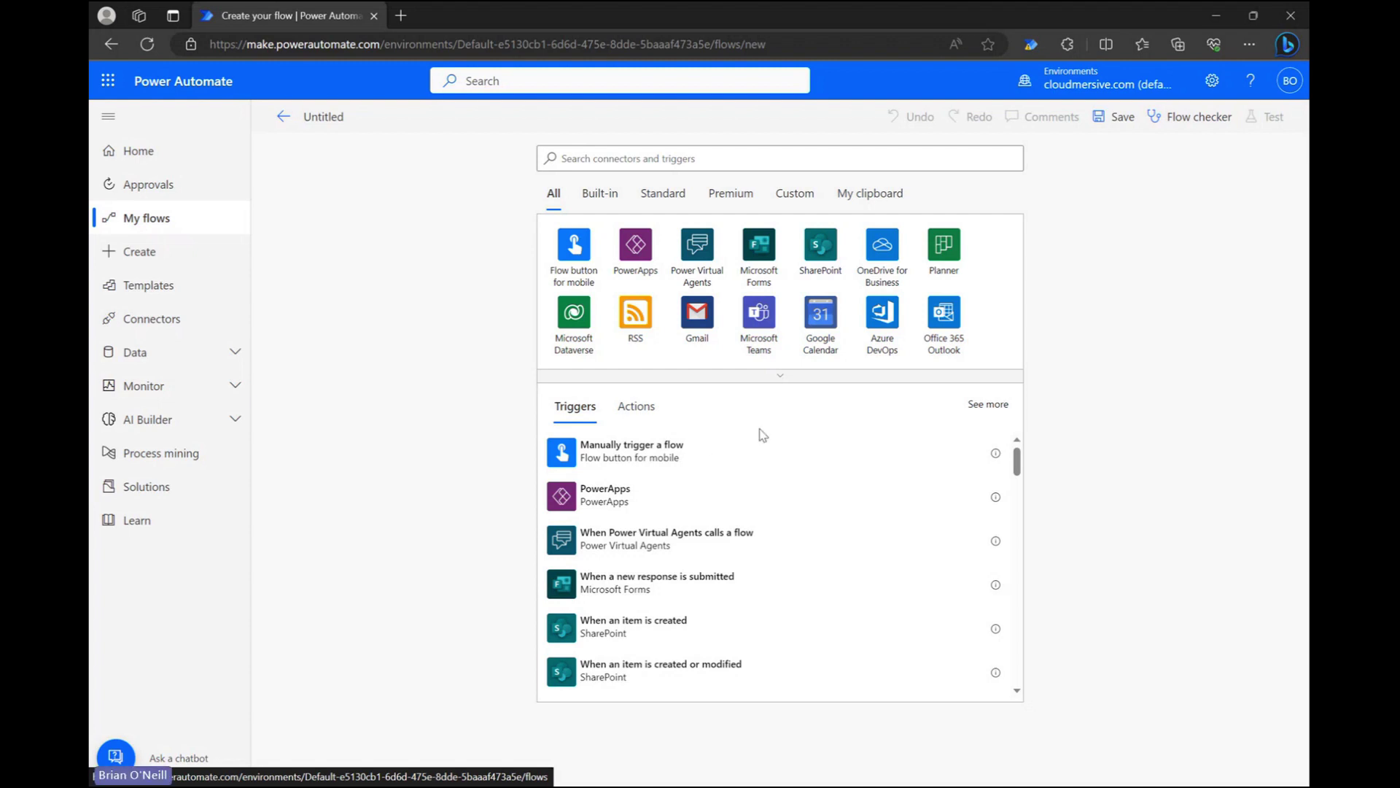
Start the flow with a manual trigger holding three File inputs: File Content, File Content 1, File Content 2
click(686, 455)
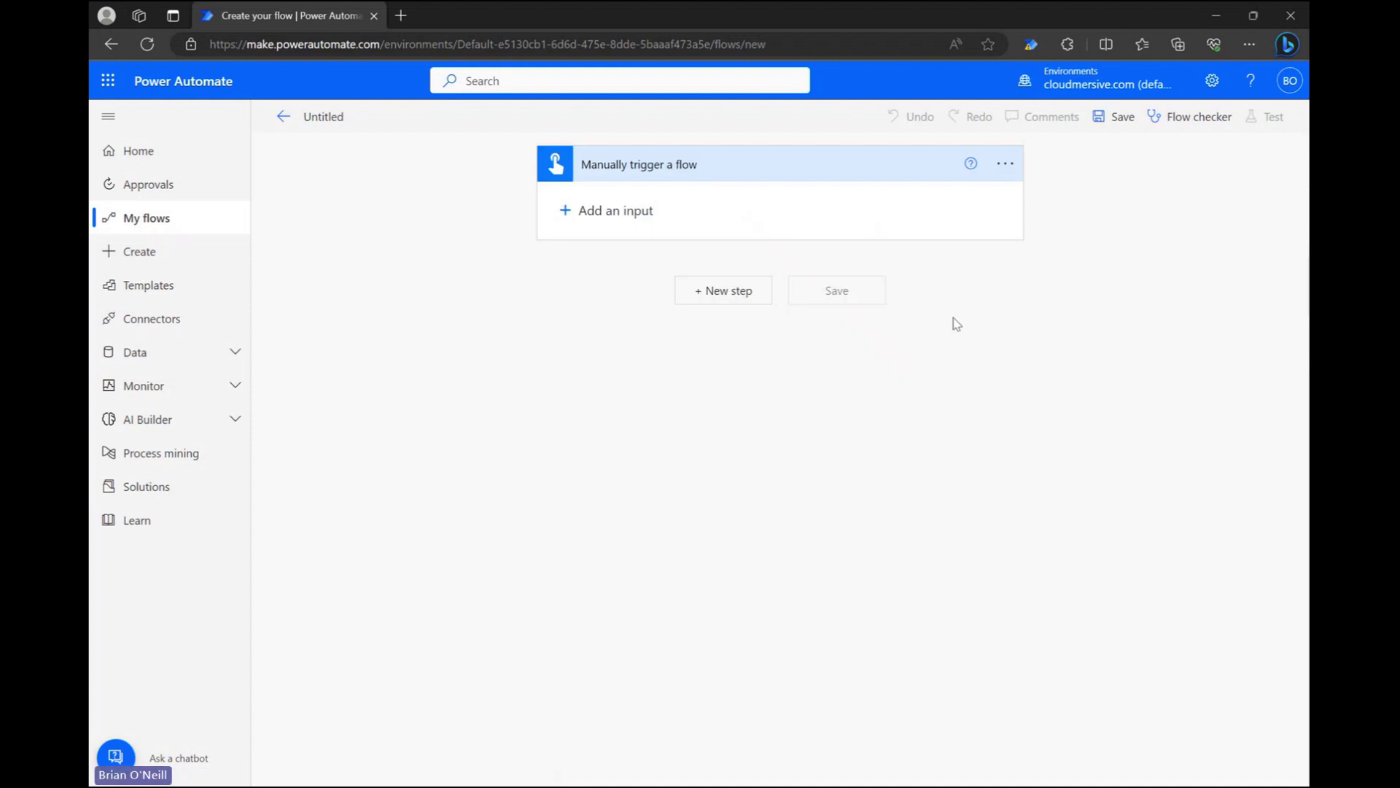
click(636, 218)
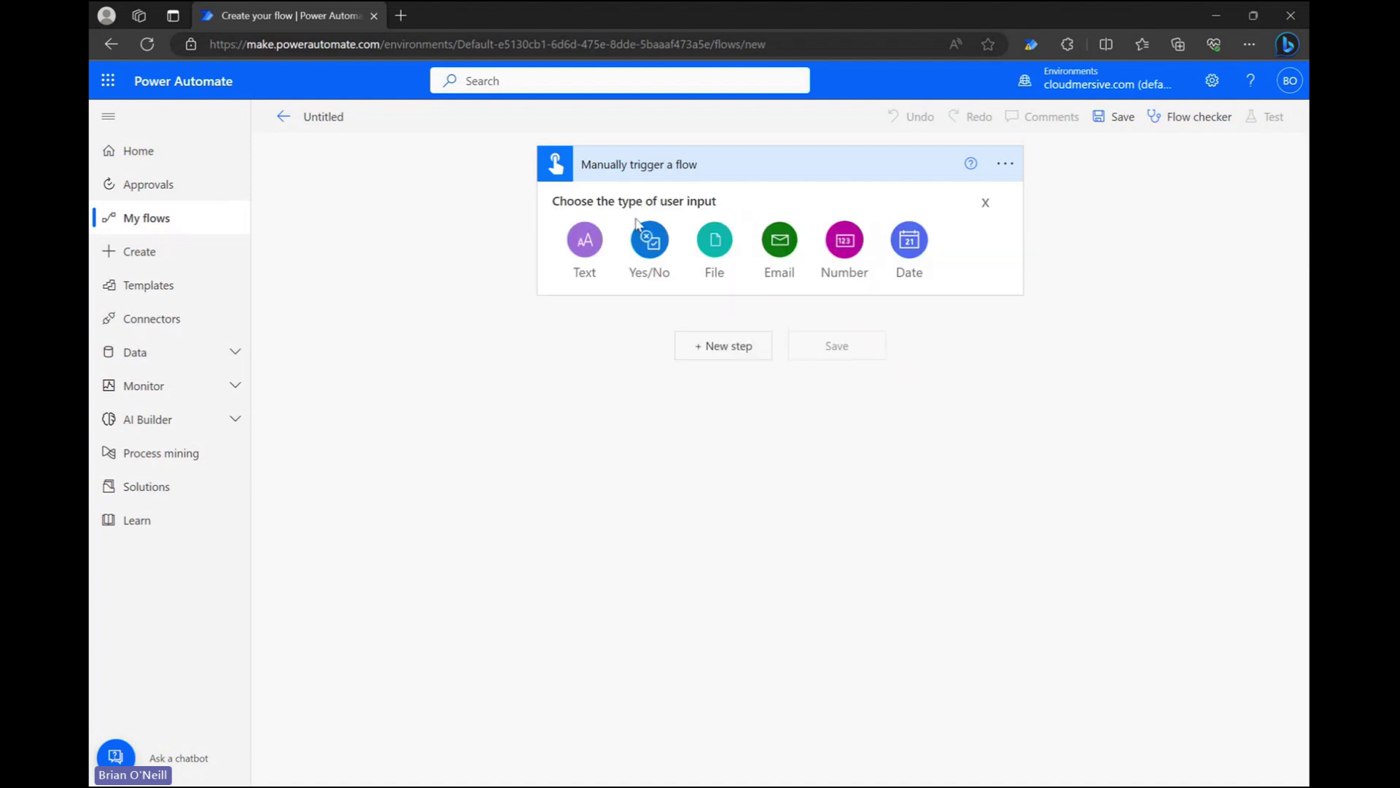
click(714, 239)
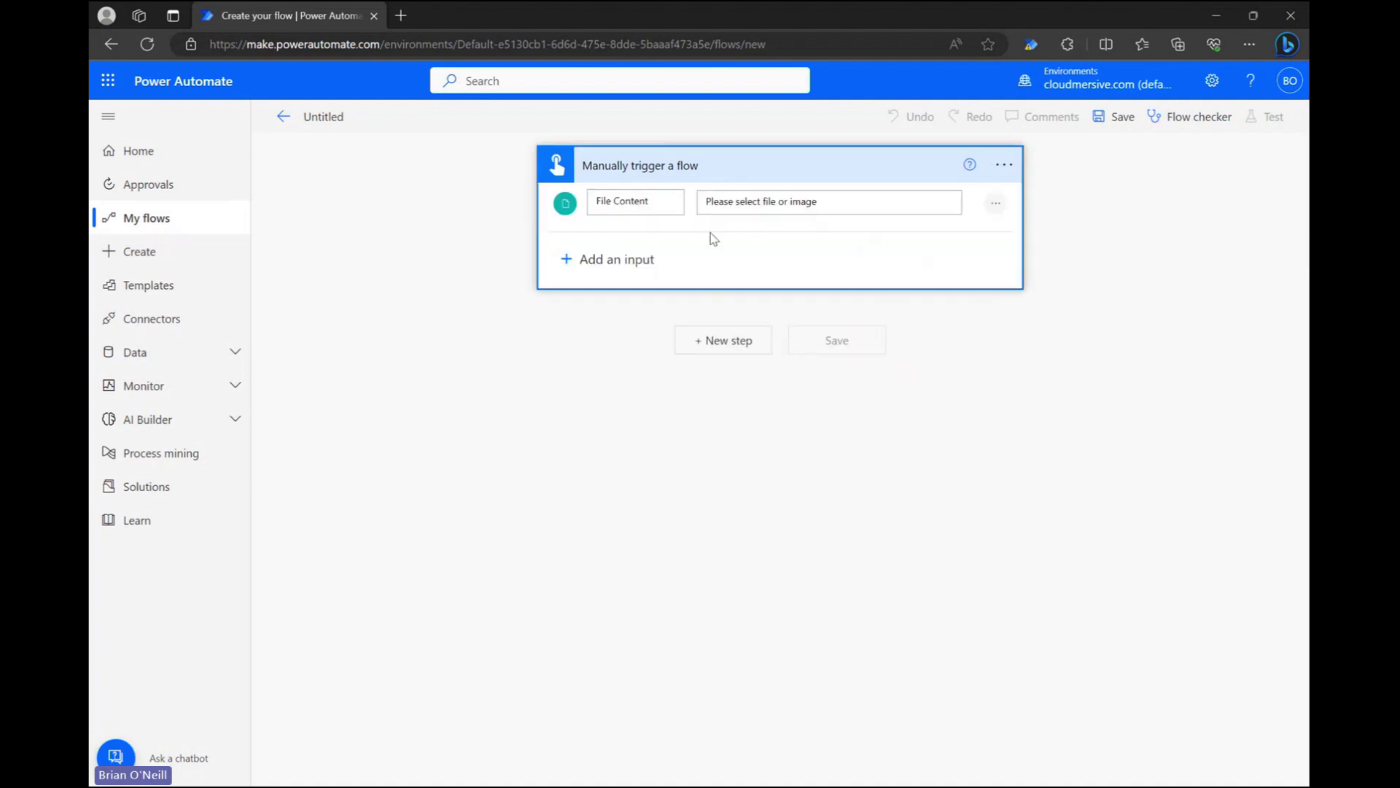
click(626, 252)
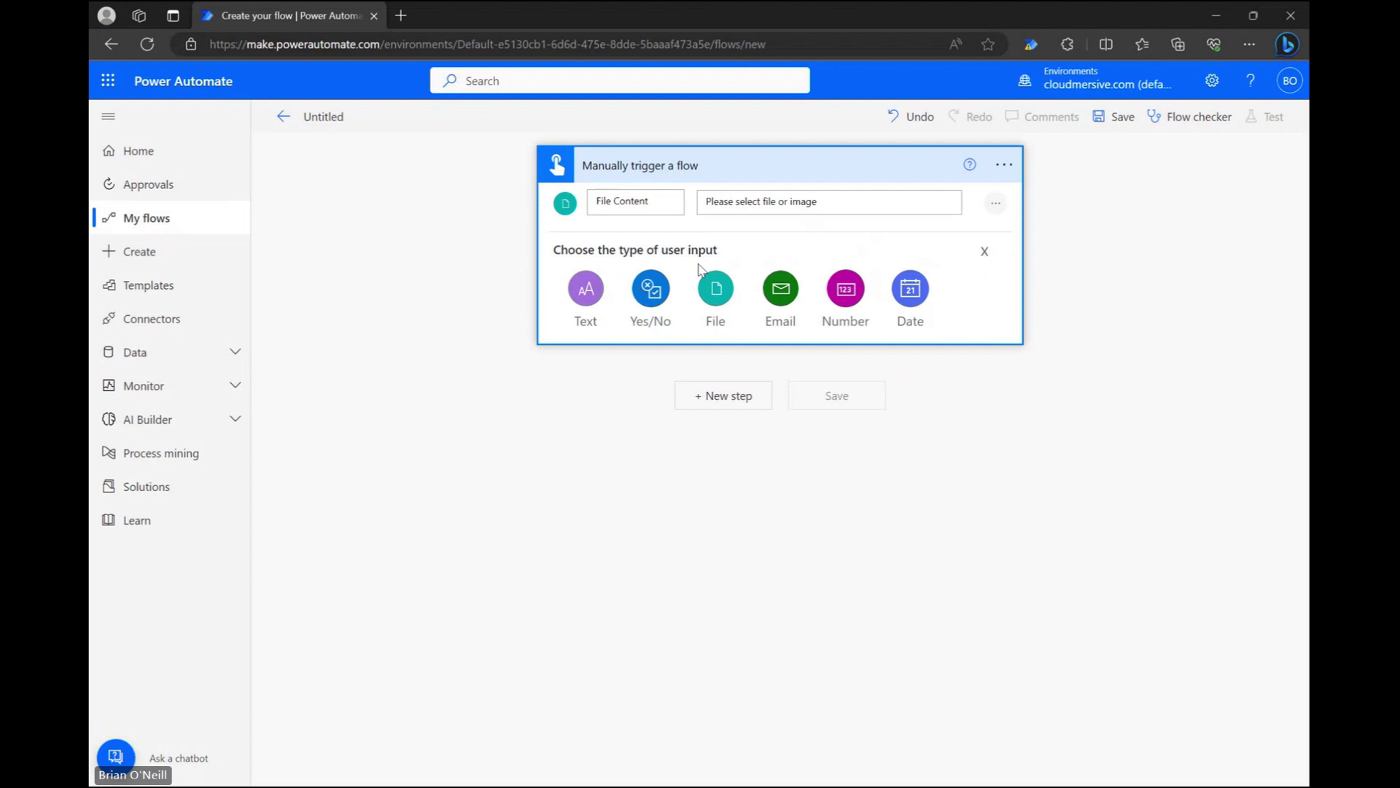
click(714, 289)
click(611, 318)
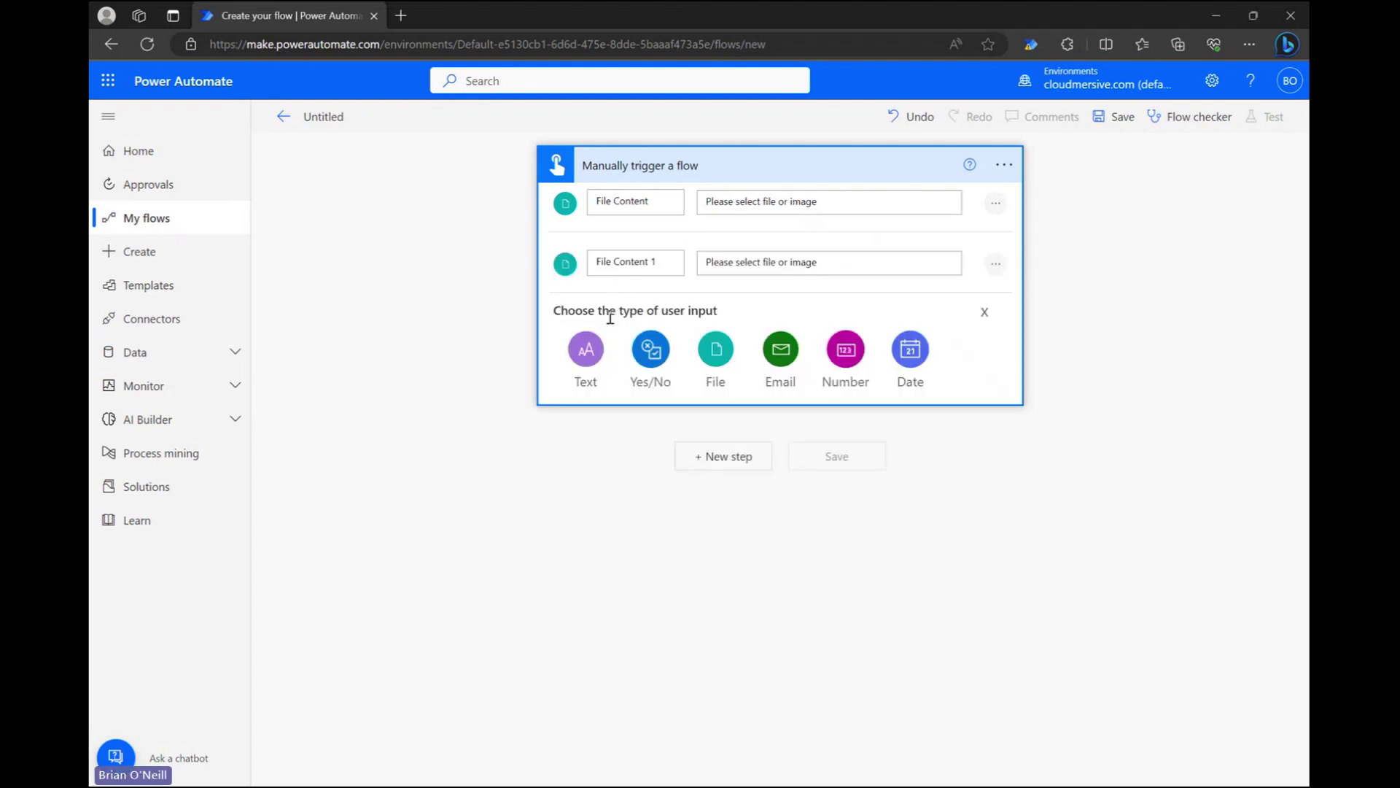
click(715, 350)
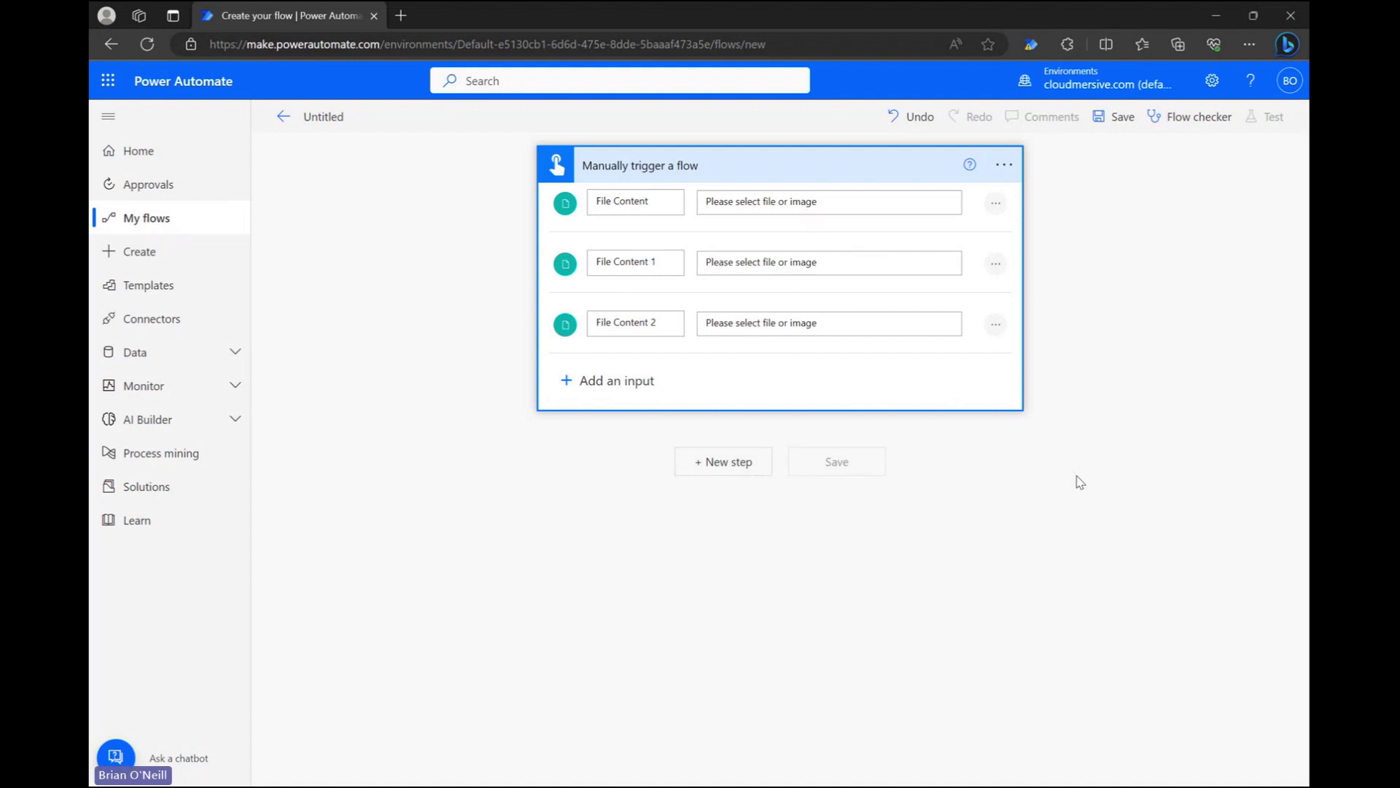
Add a Cloudmersive Document Conversion step and filter its actions to 'merge multiple powerpoint'
click(723, 467)
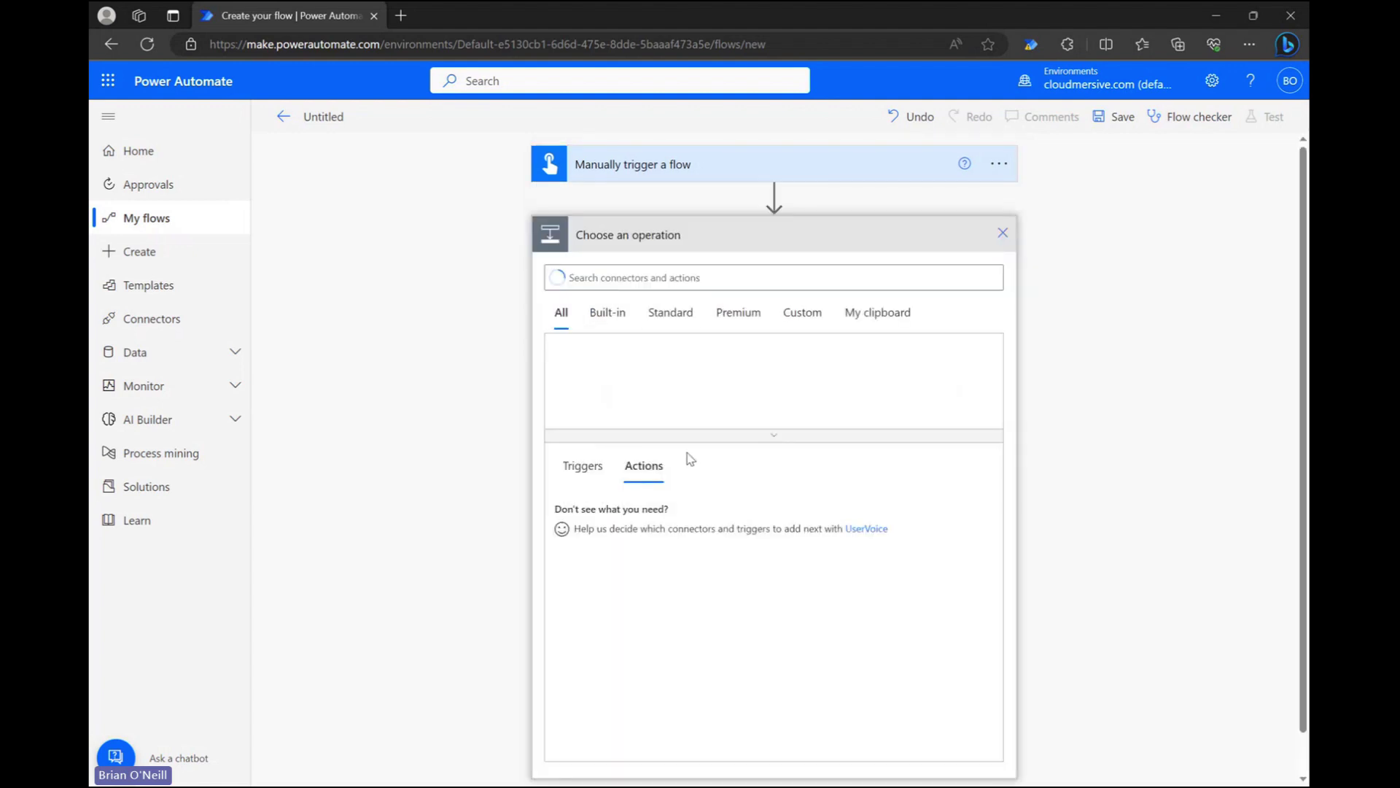
click(673, 273)
text(cloudmersive)
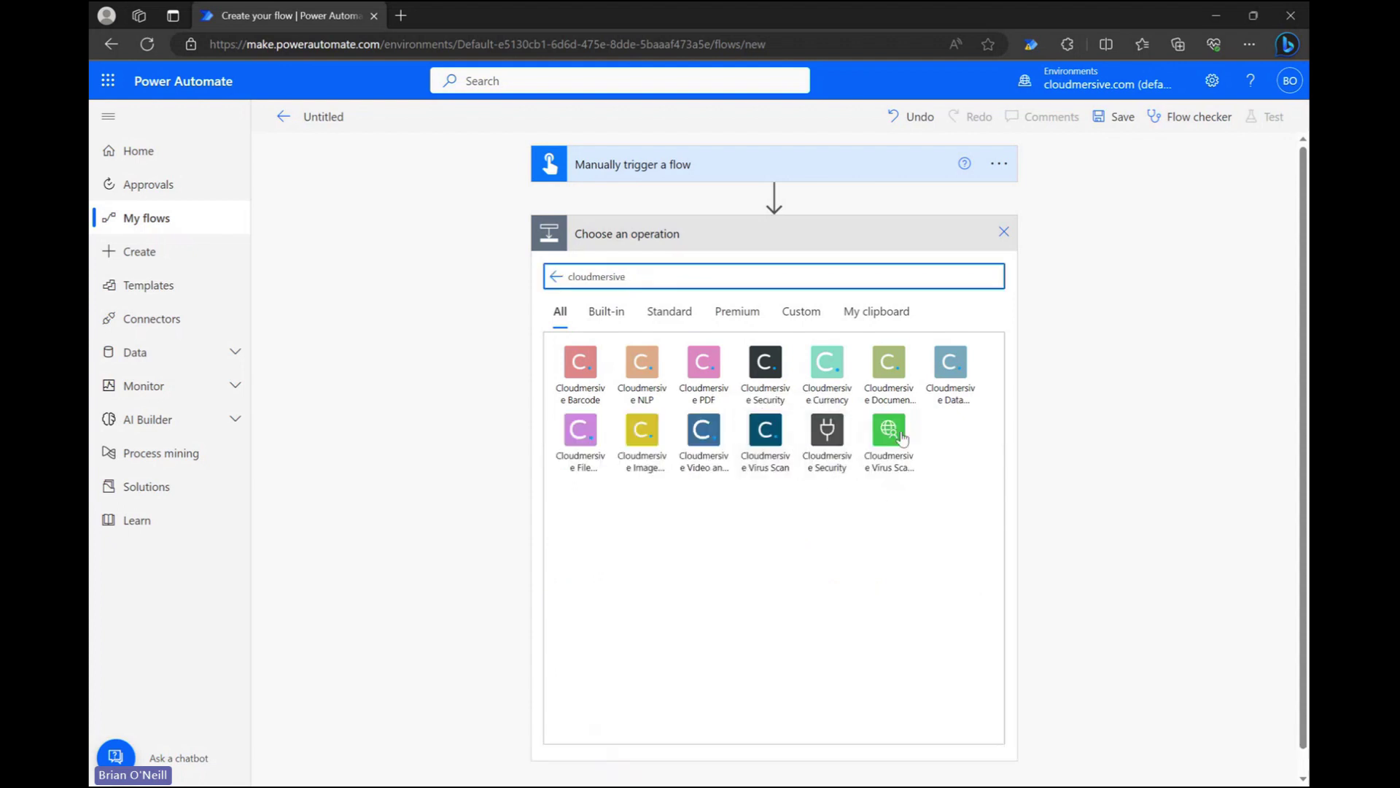
click(884, 368)
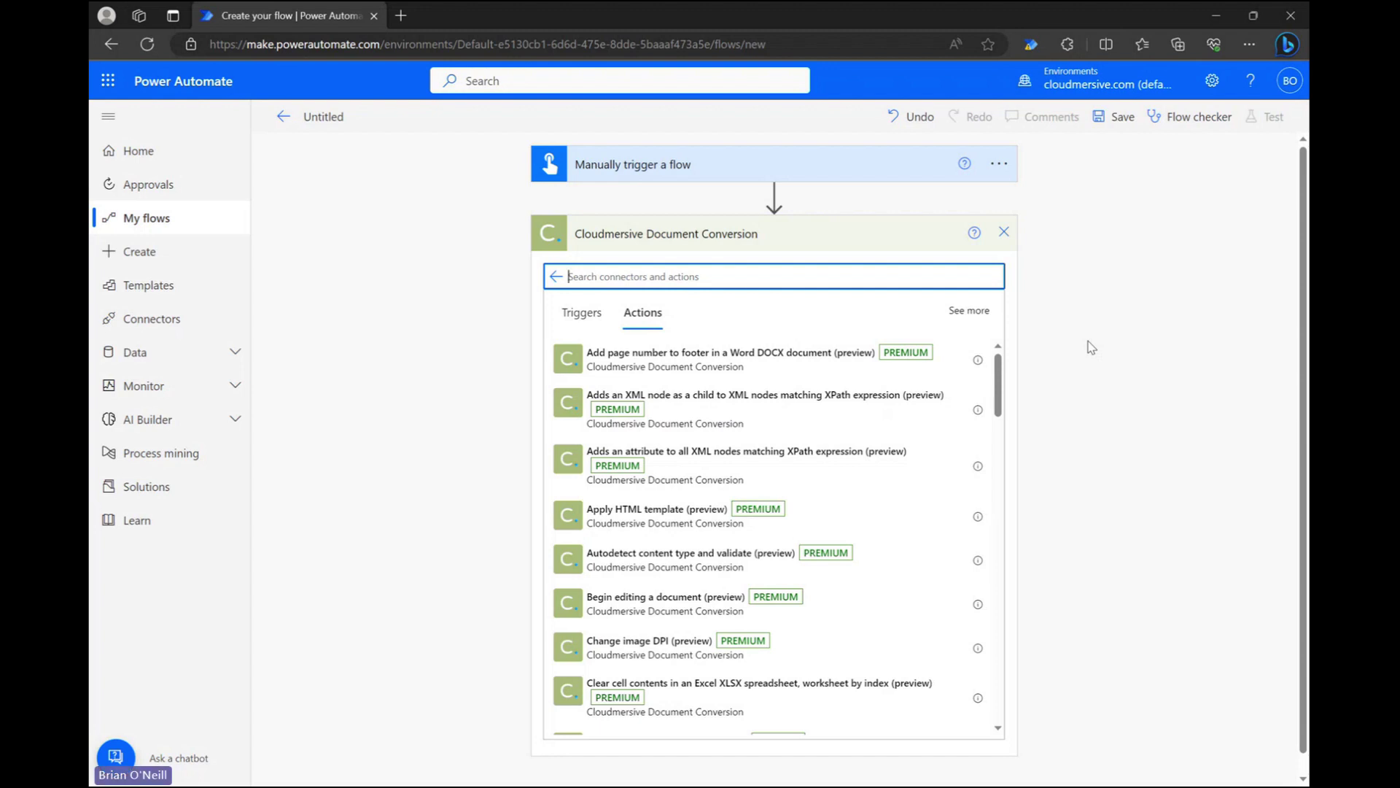
text(merge multiple powerpoint)
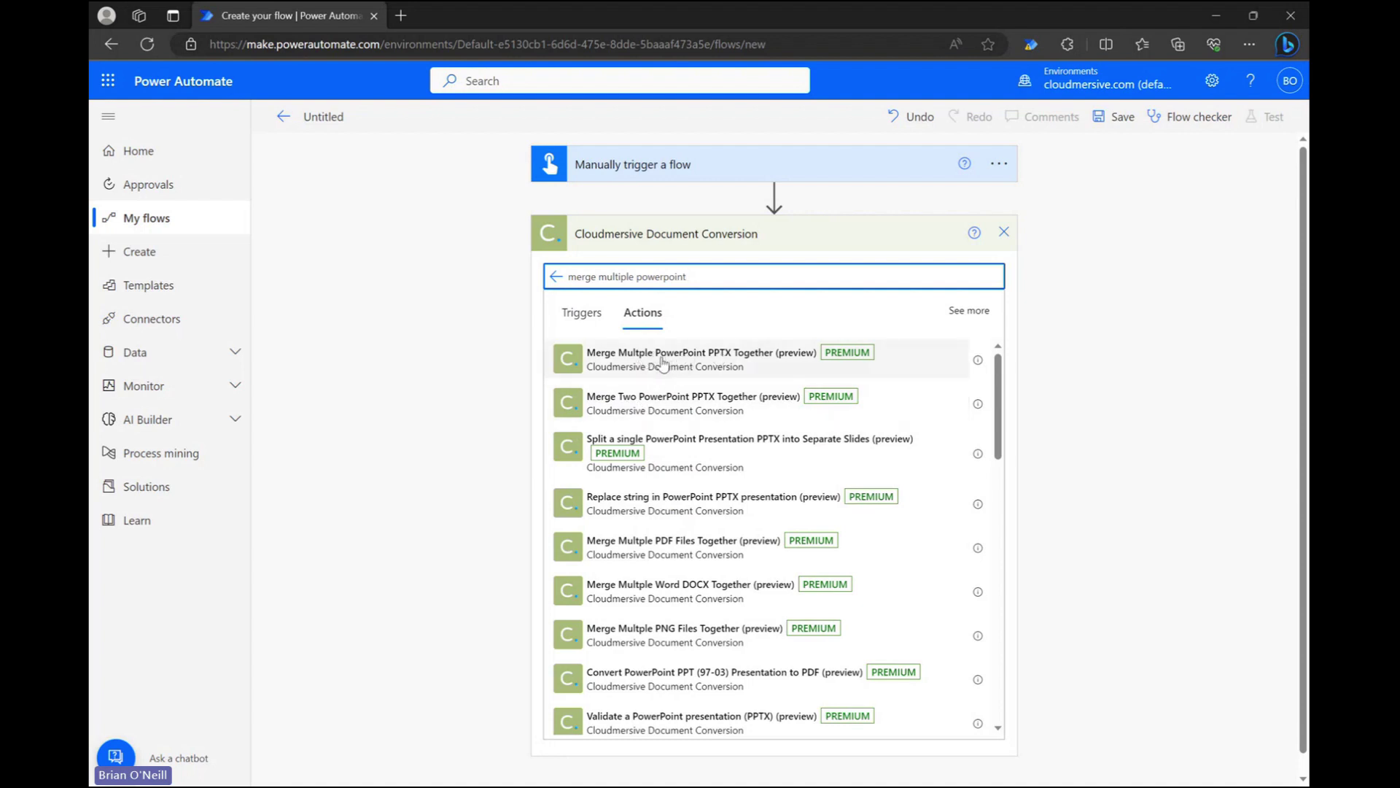
click(662, 362)
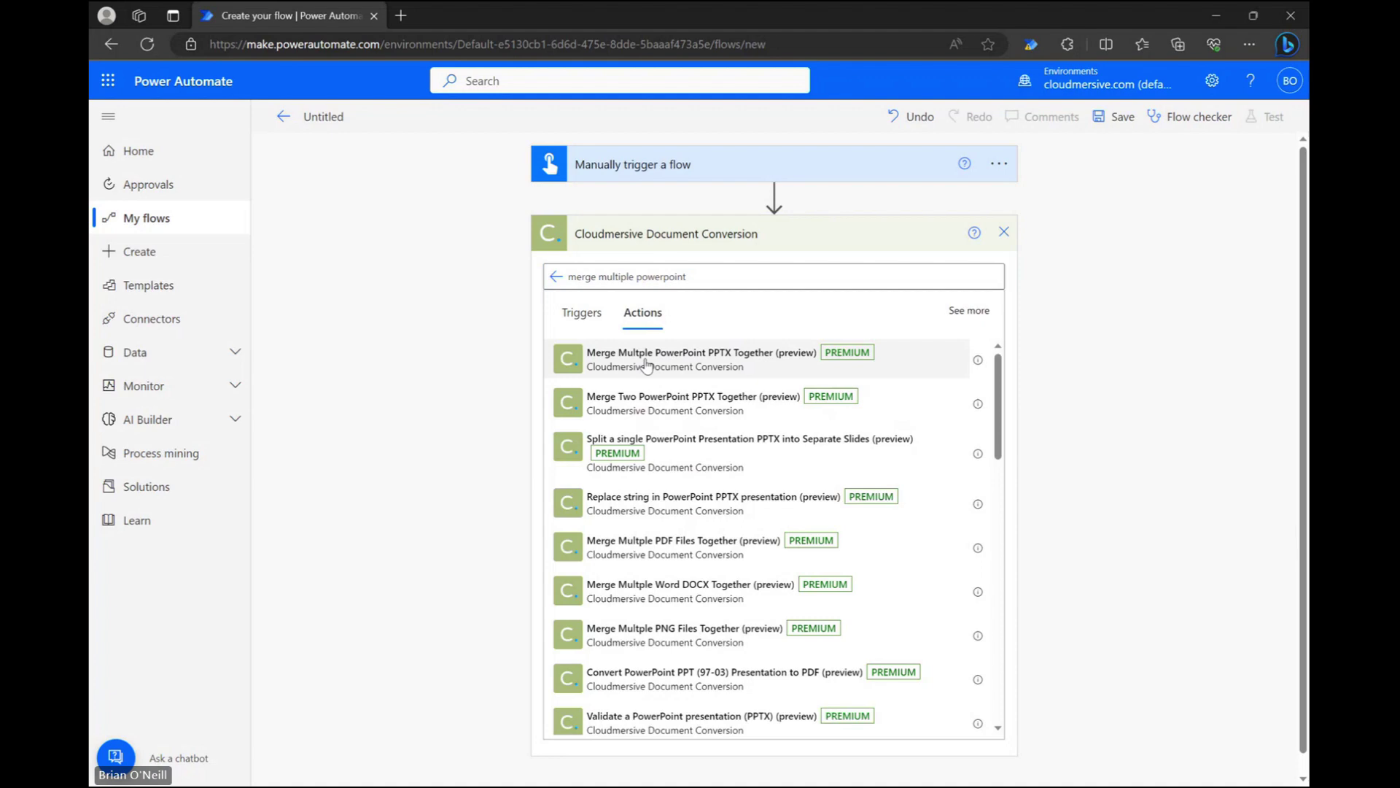
Add Merge Multiple PowerPoint PPTX Together with inputs File Content, File Content 1 and File Content 2
click(647, 361)
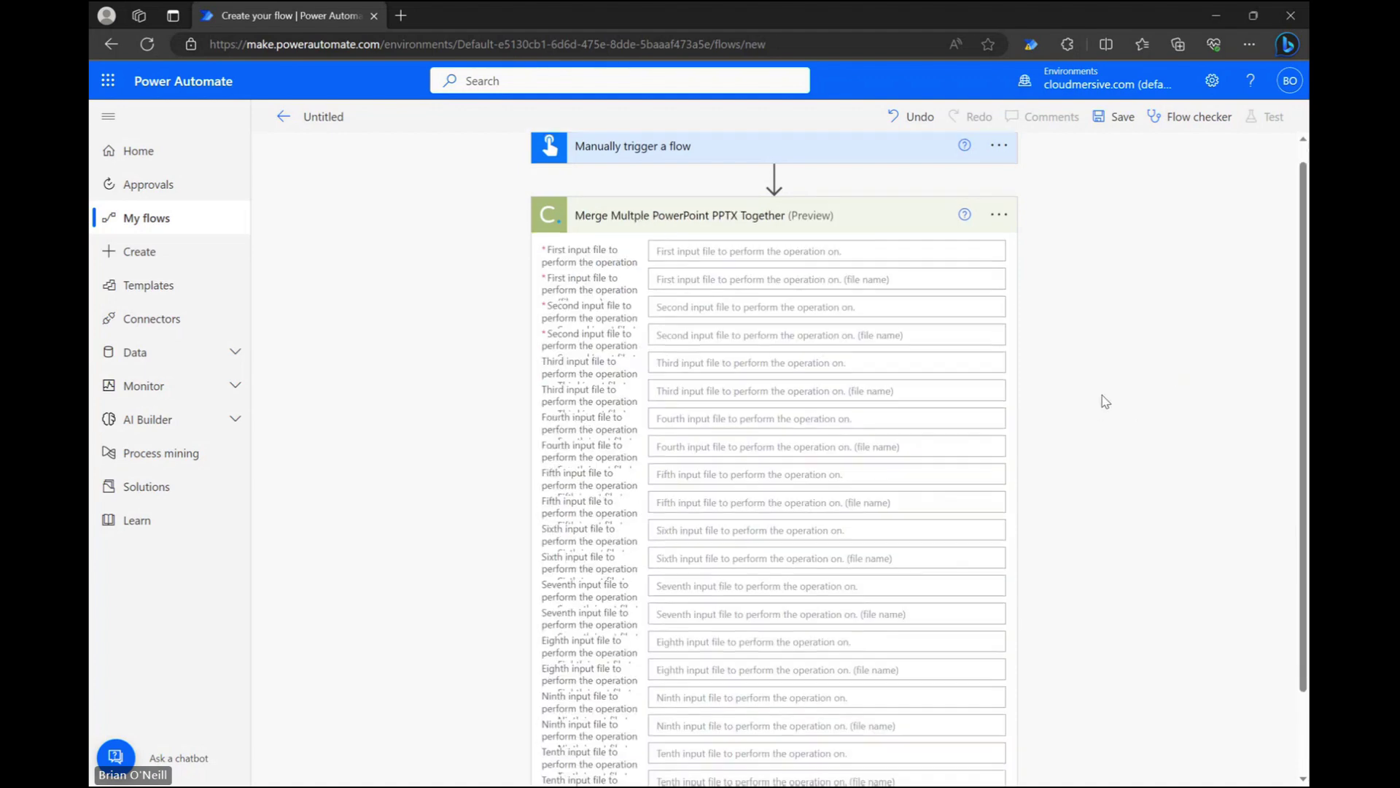
scroll(1099, 410, down, 3)
scroll(1106, 401, up, 1)
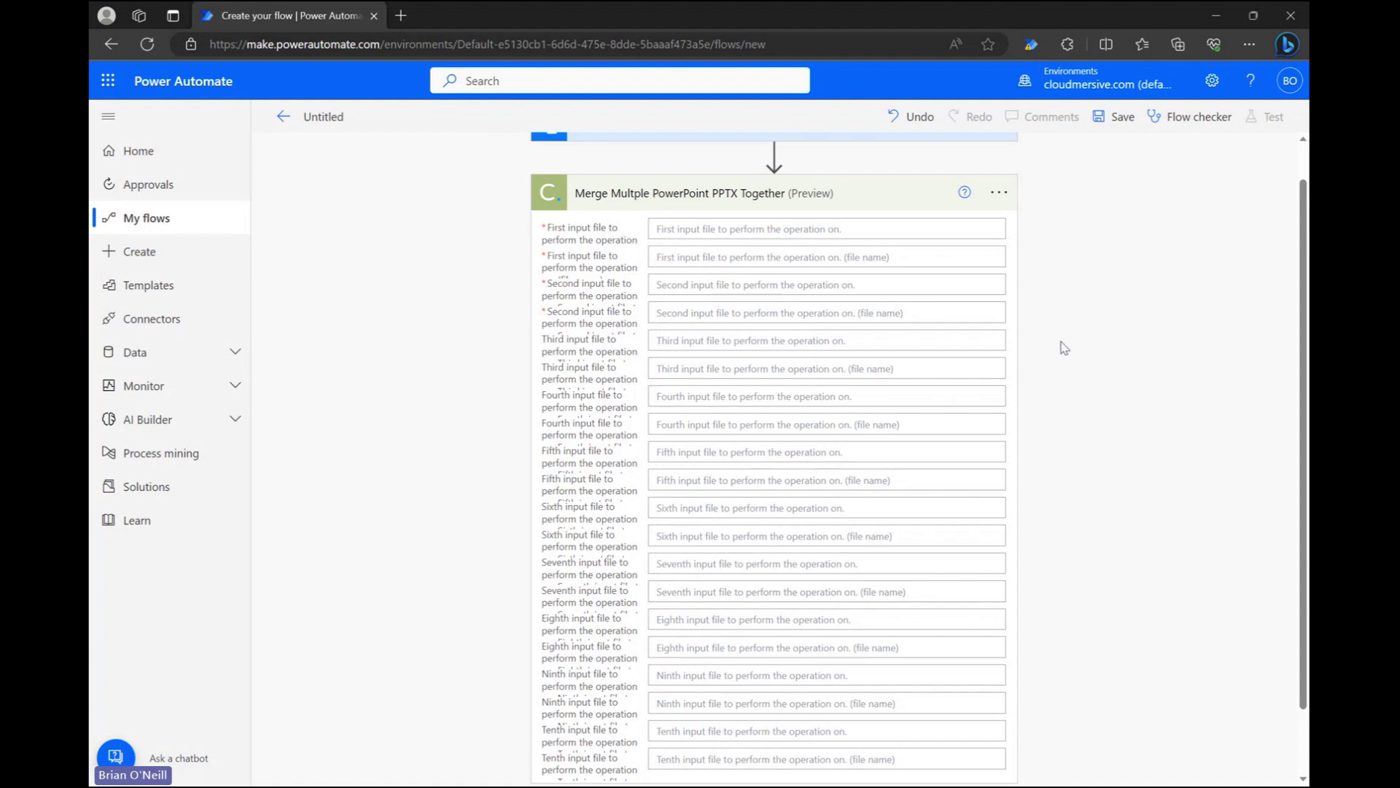
click(736, 228)
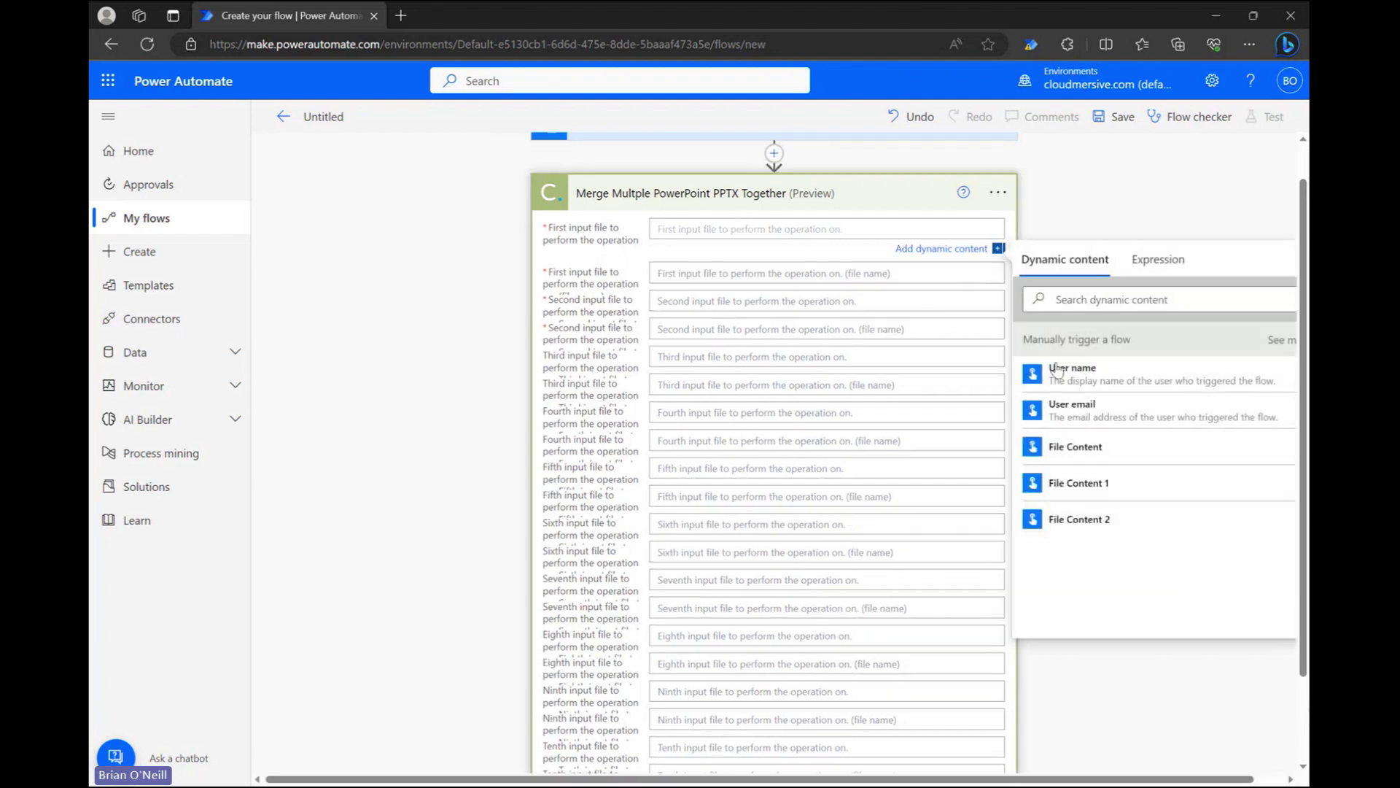
click(1070, 447)
click(692, 301)
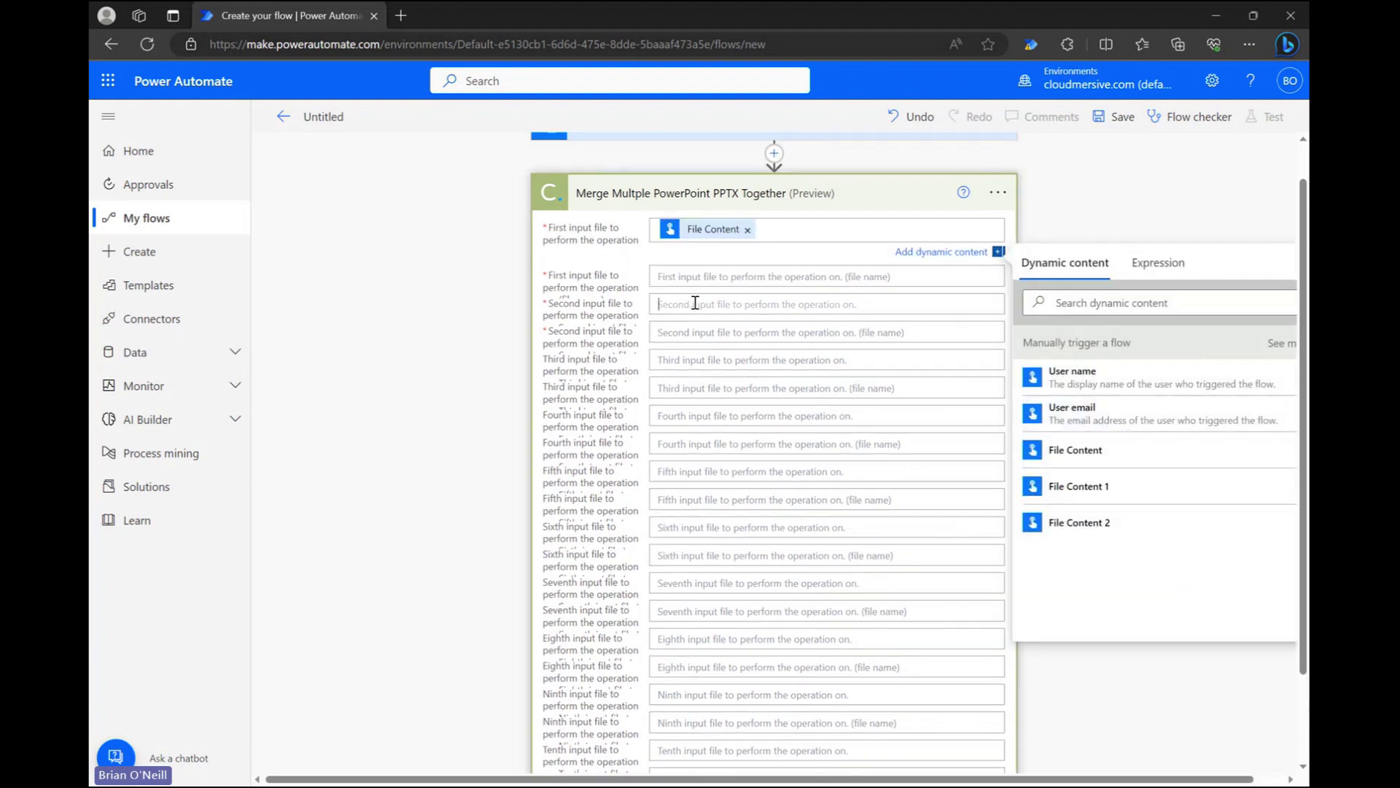
click(1111, 557)
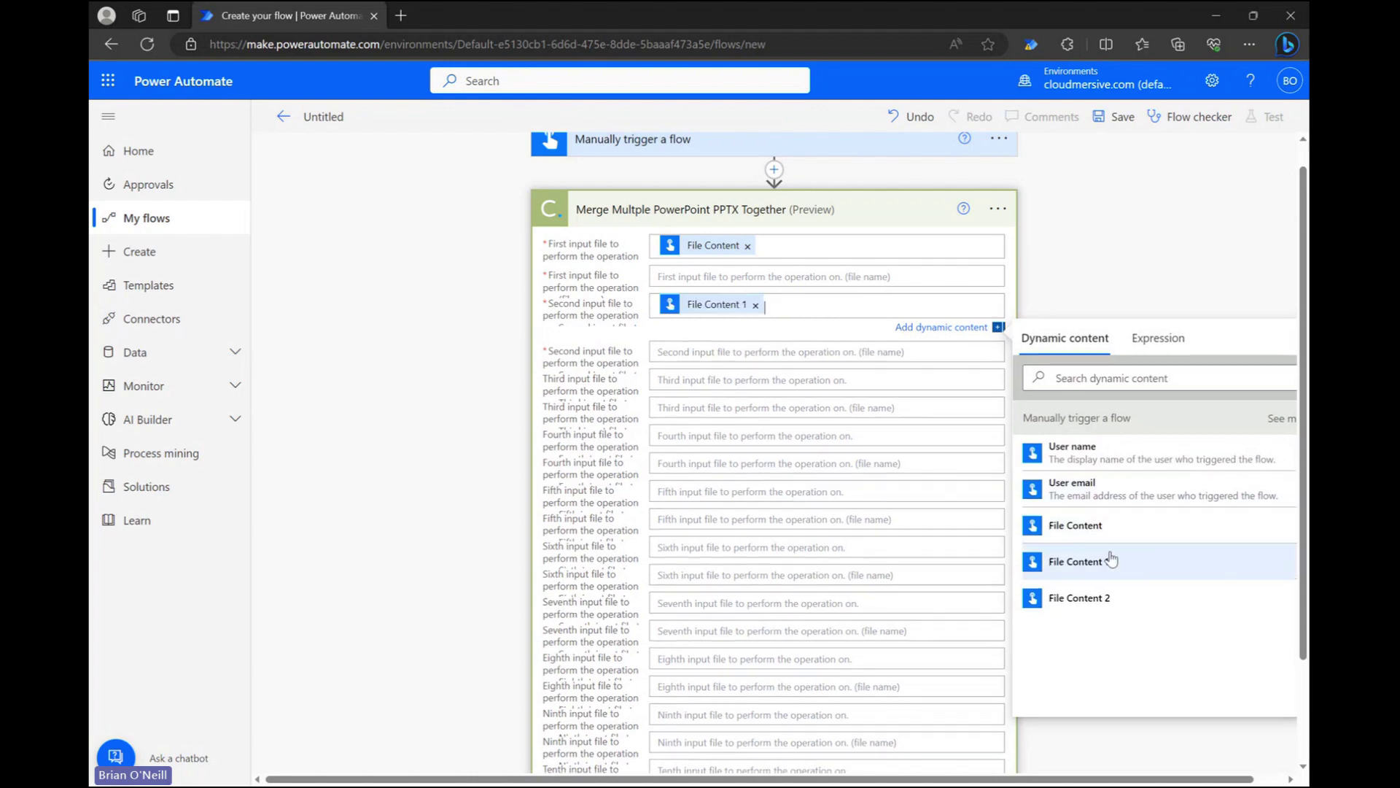
click(744, 384)
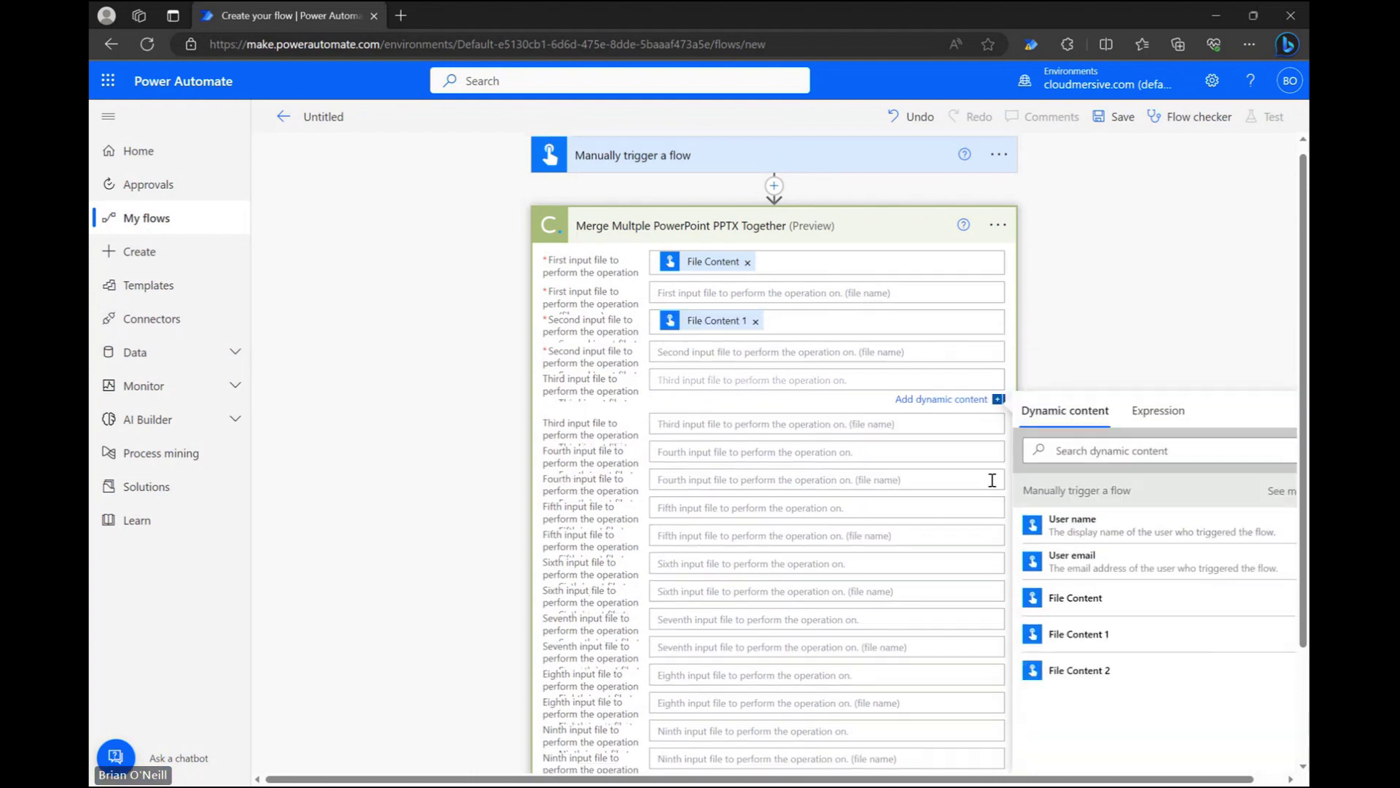
click(1079, 668)
click(1192, 337)
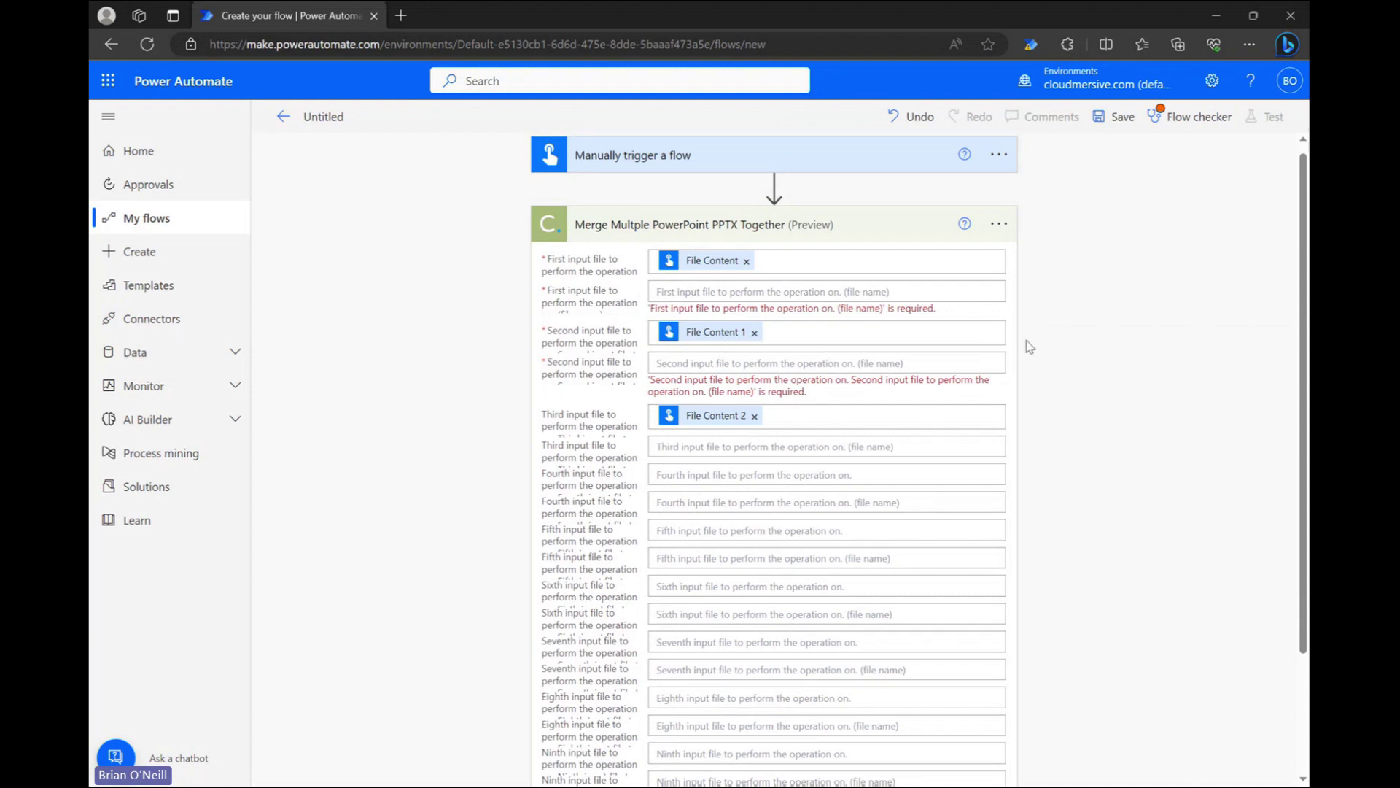
Name the three merge input files 1.pptx, 2.pptx and 3.pptx
click(732, 292)
text(1.pptx)
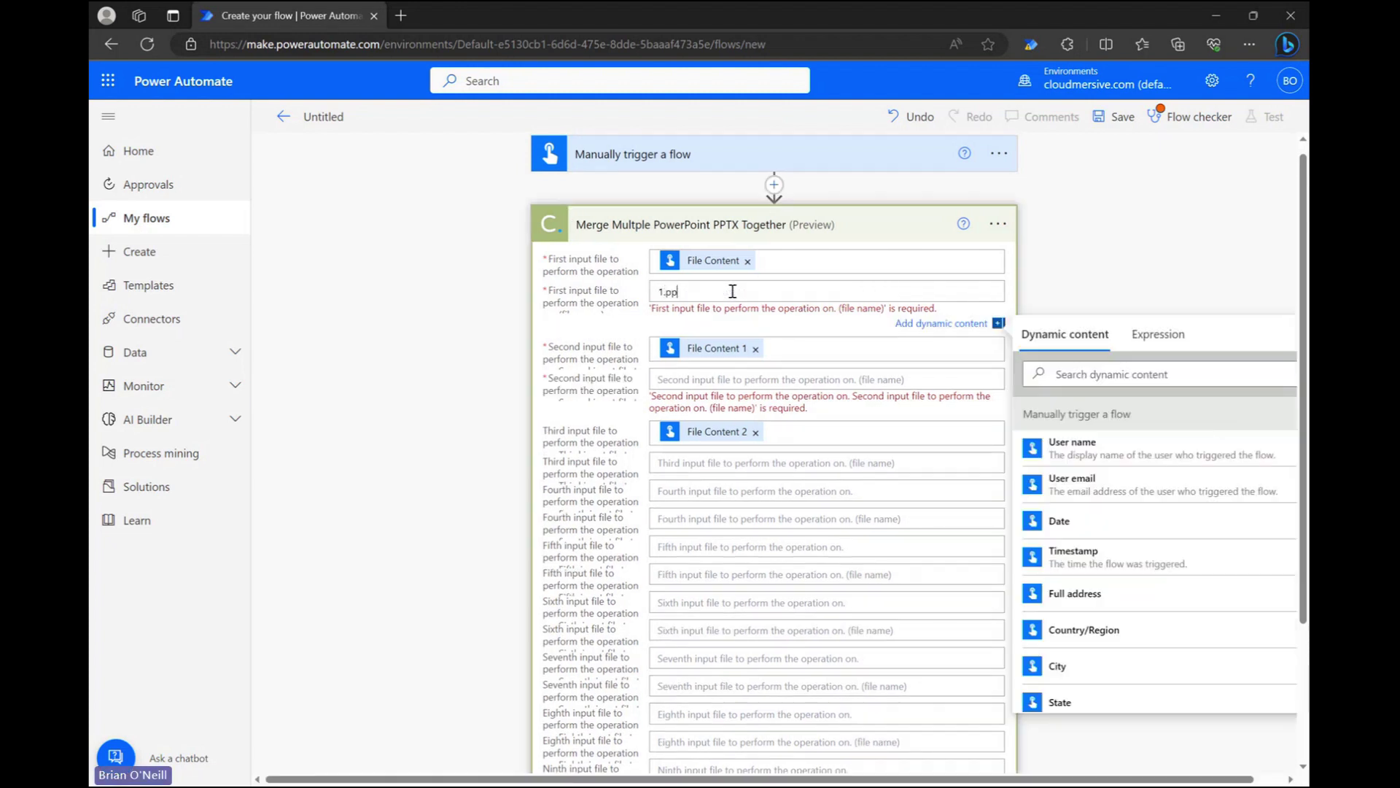
click(689, 370)
text(2.pptx)
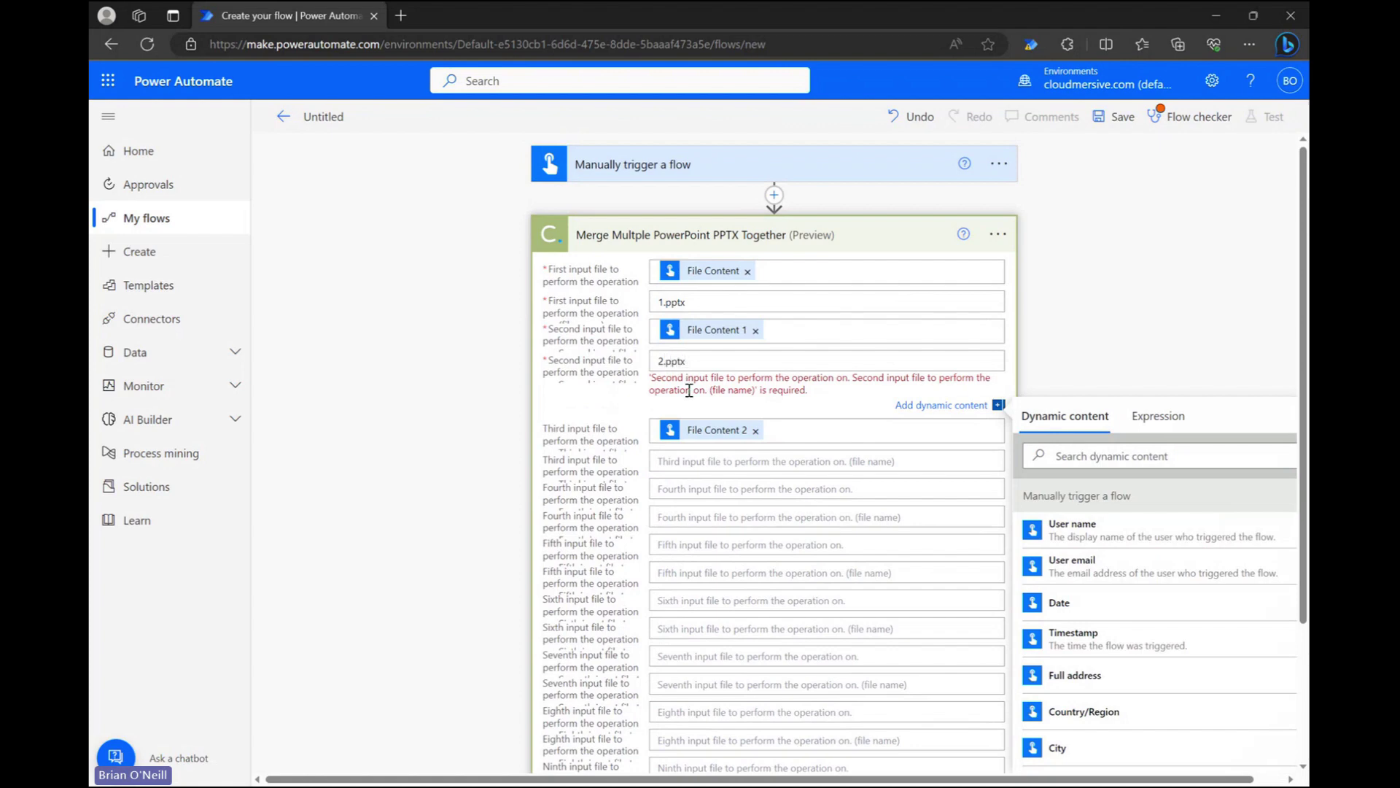
click(690, 462)
text(3.pptx)
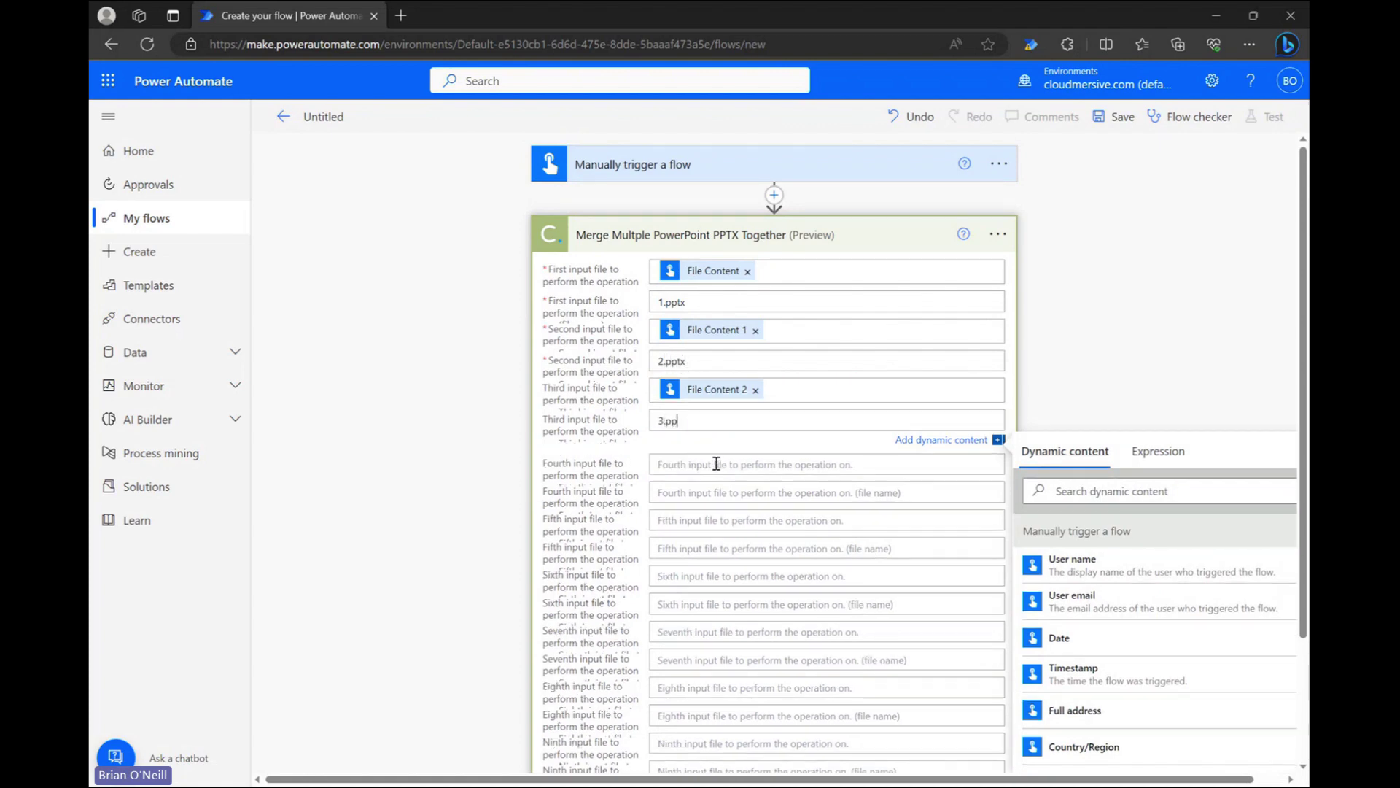
click(1170, 371)
scroll(1169, 369, down, 1)
scroll(1169, 369, down, 1)
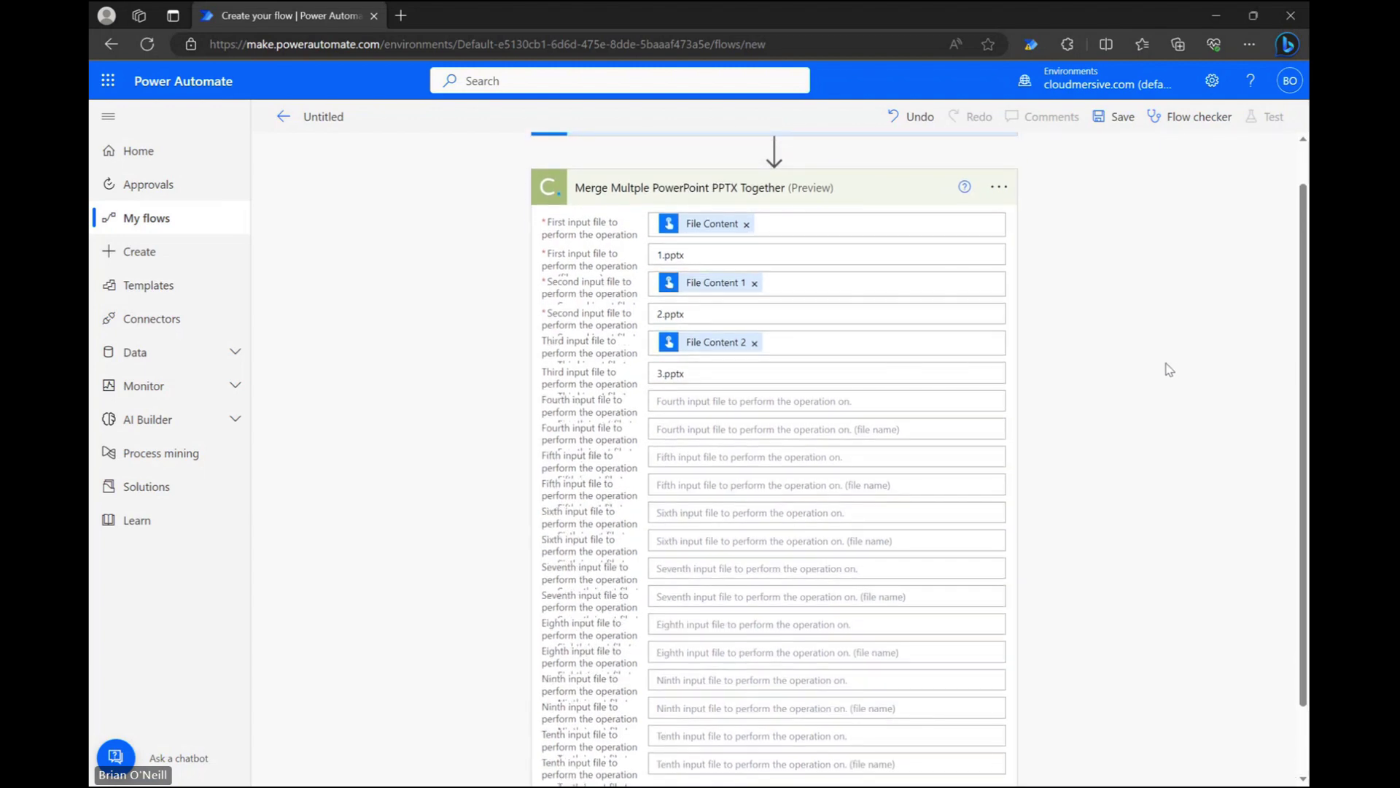
scroll(1169, 370, down, 1)
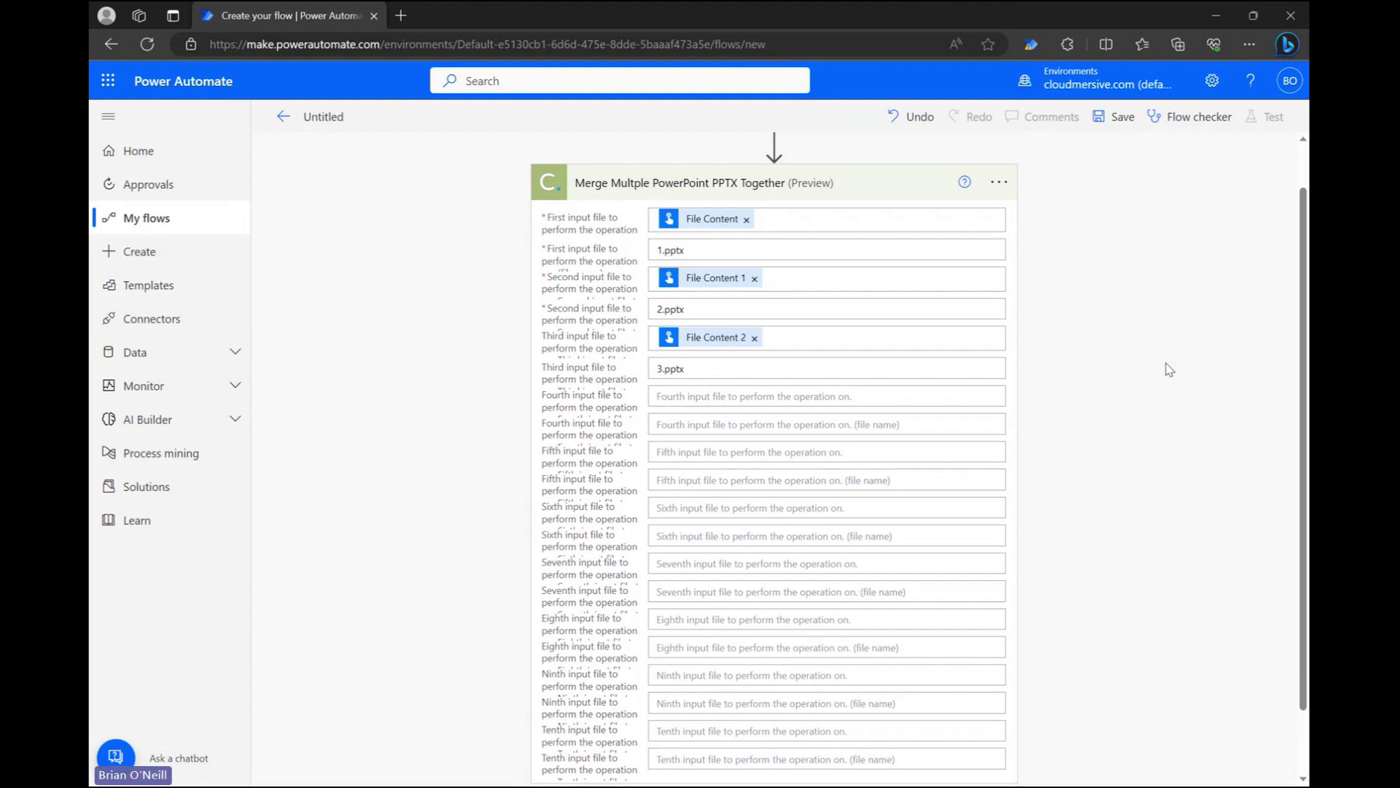
Add a OneDrive for Business Create file step targeting the /Sample Files folder
scroll(1169, 370, down, 2)
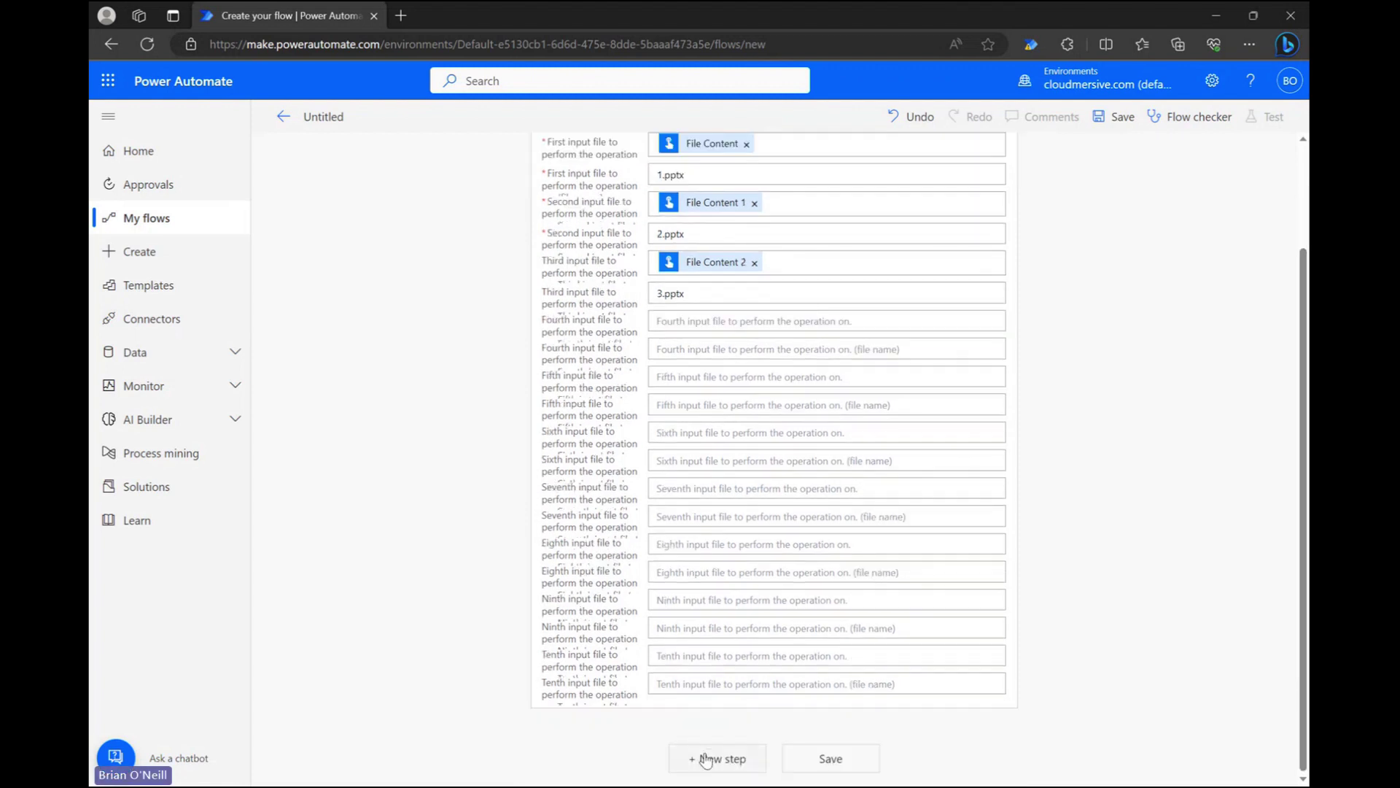
click(710, 755)
text(create file)
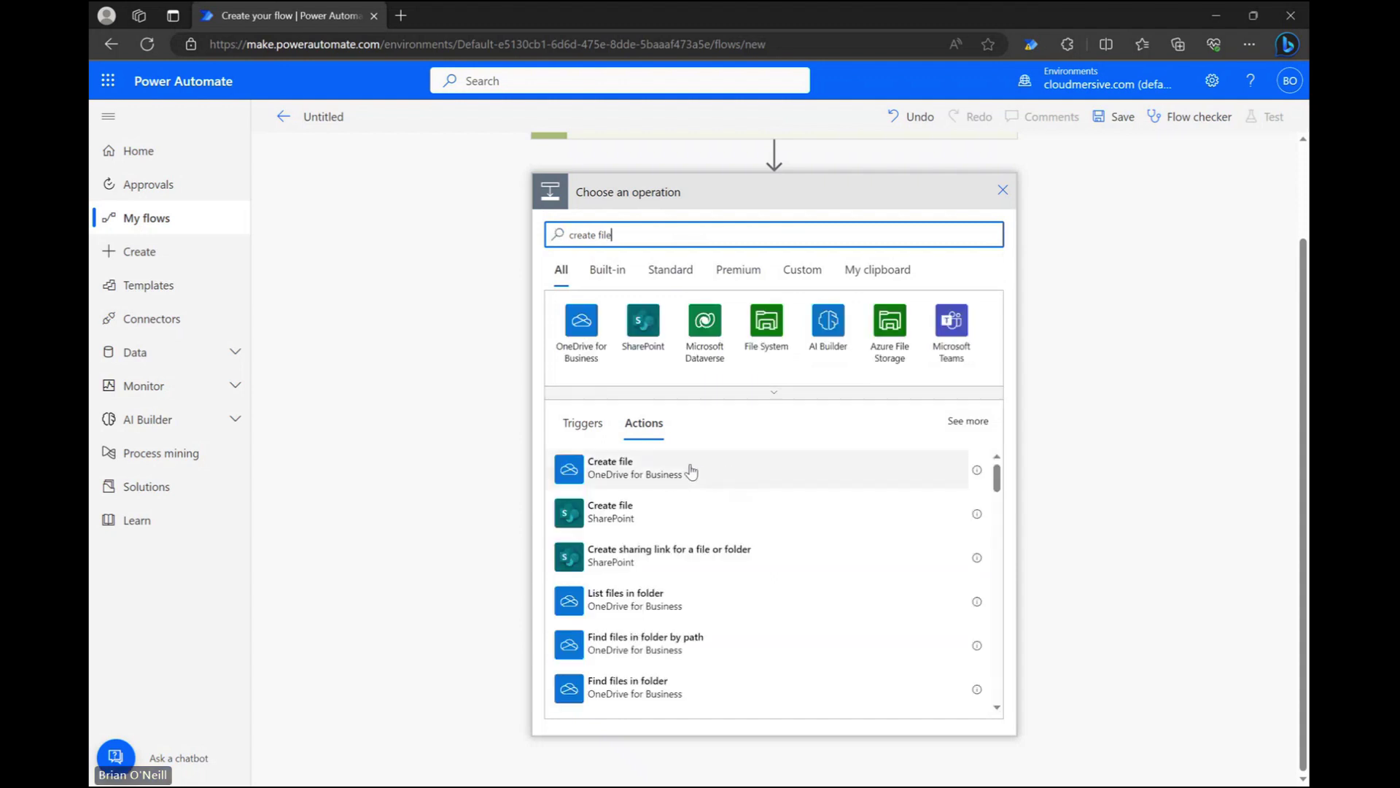
click(722, 476)
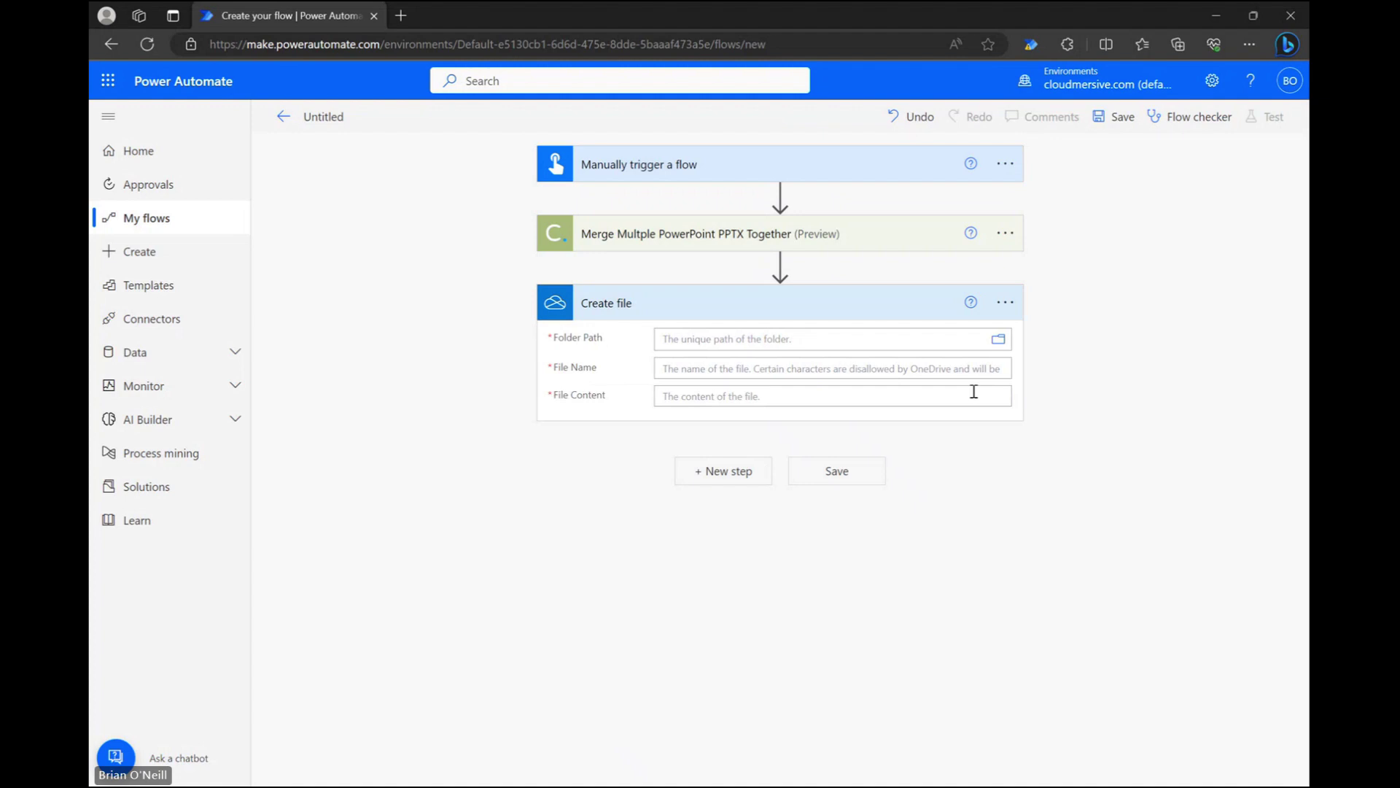
click(1007, 346)
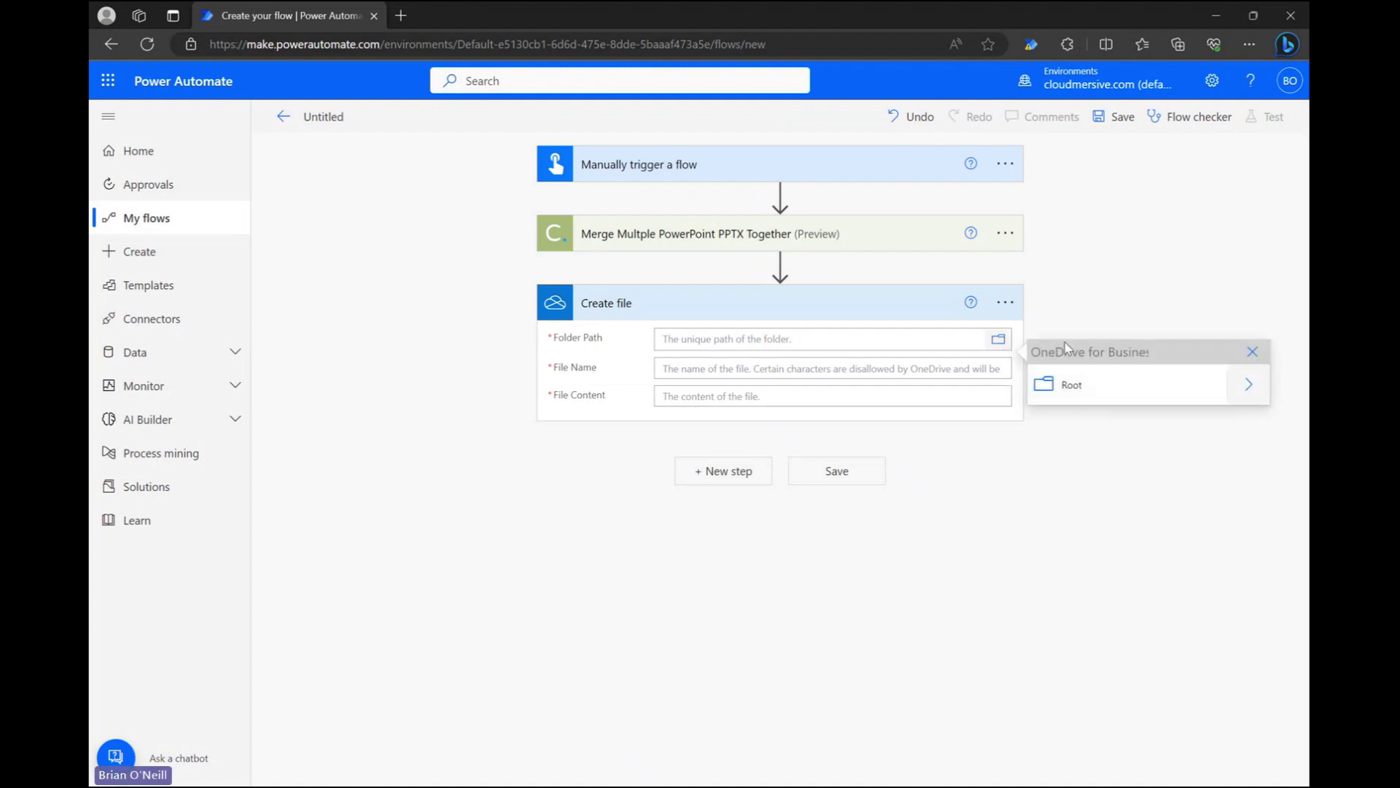
click(1249, 386)
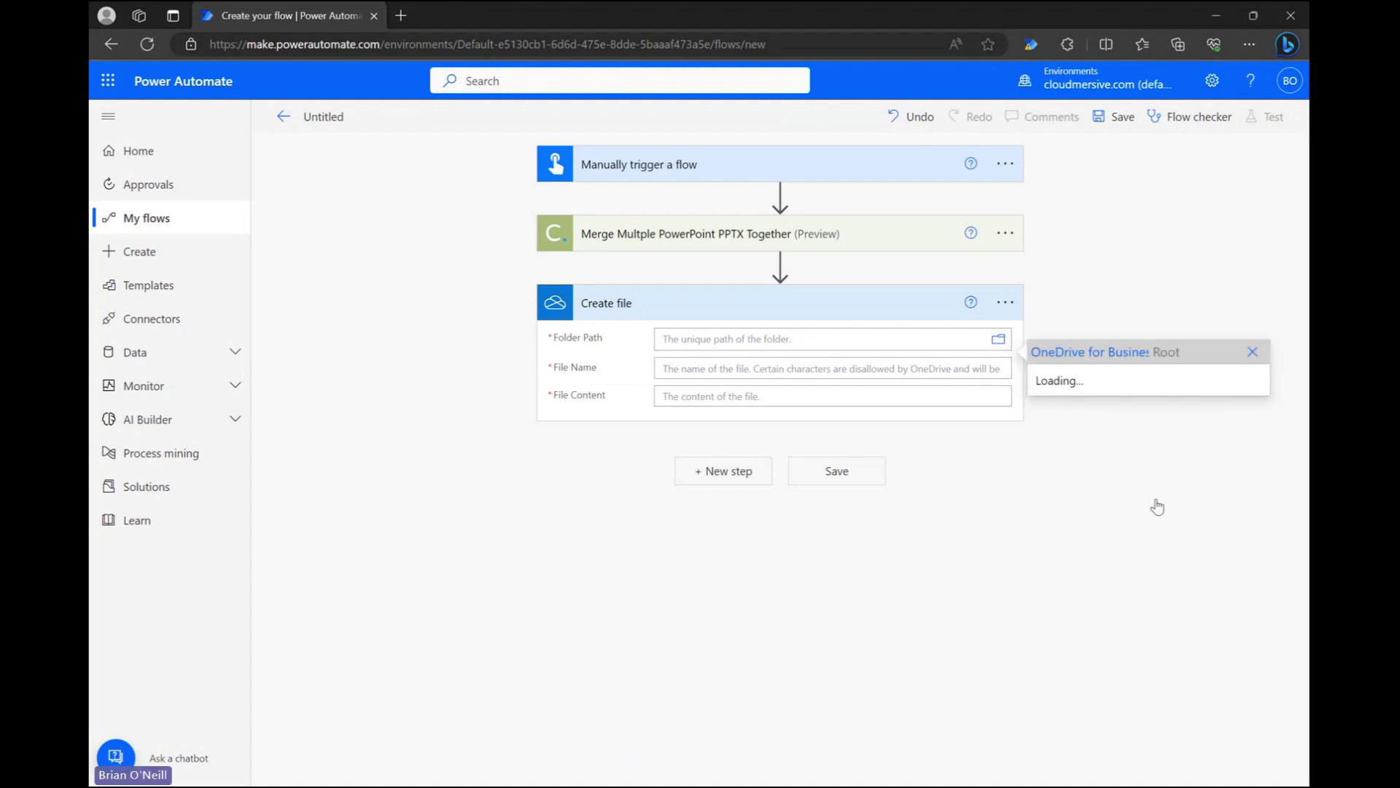
click(1099, 674)
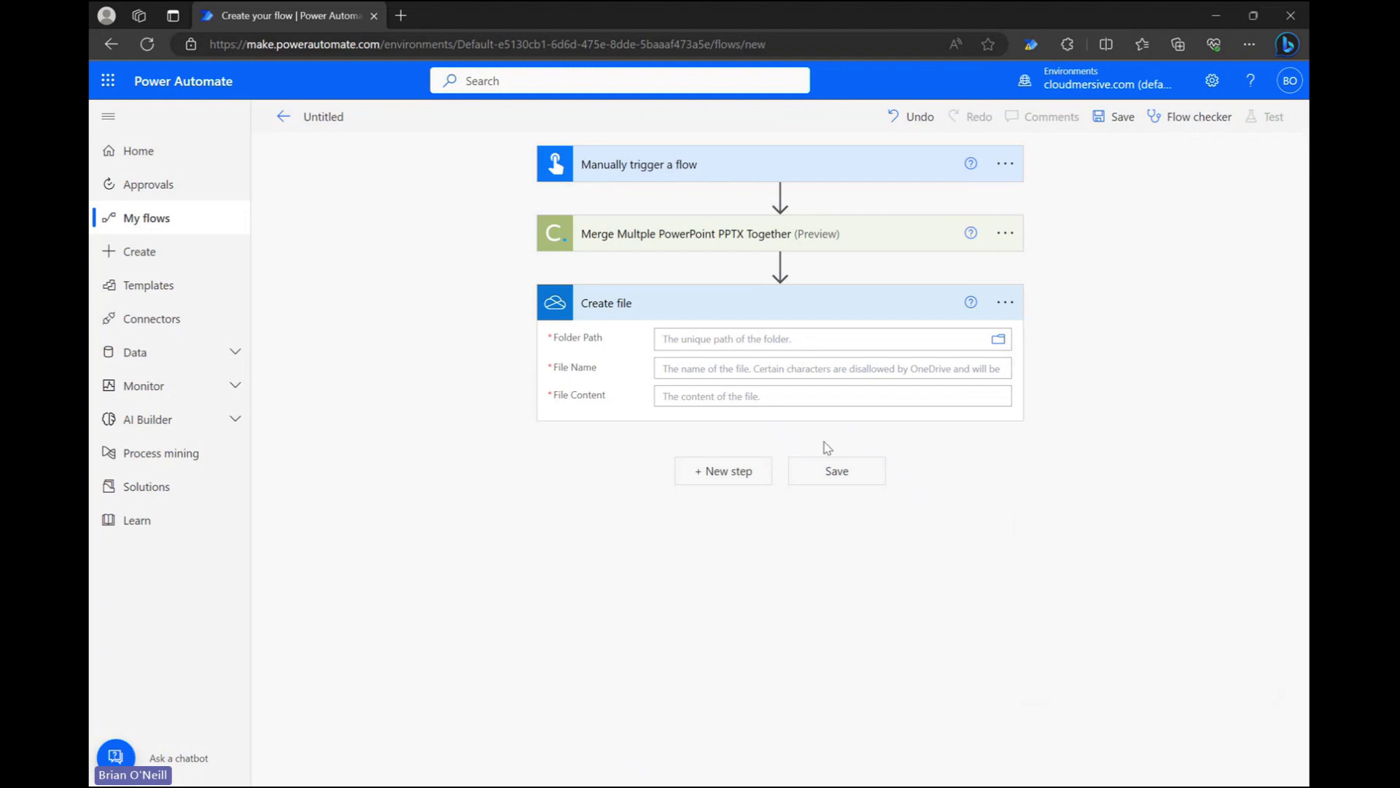
Set the file name to newpresentation.pptx and its content to the merged OutputContent
click(729, 370)
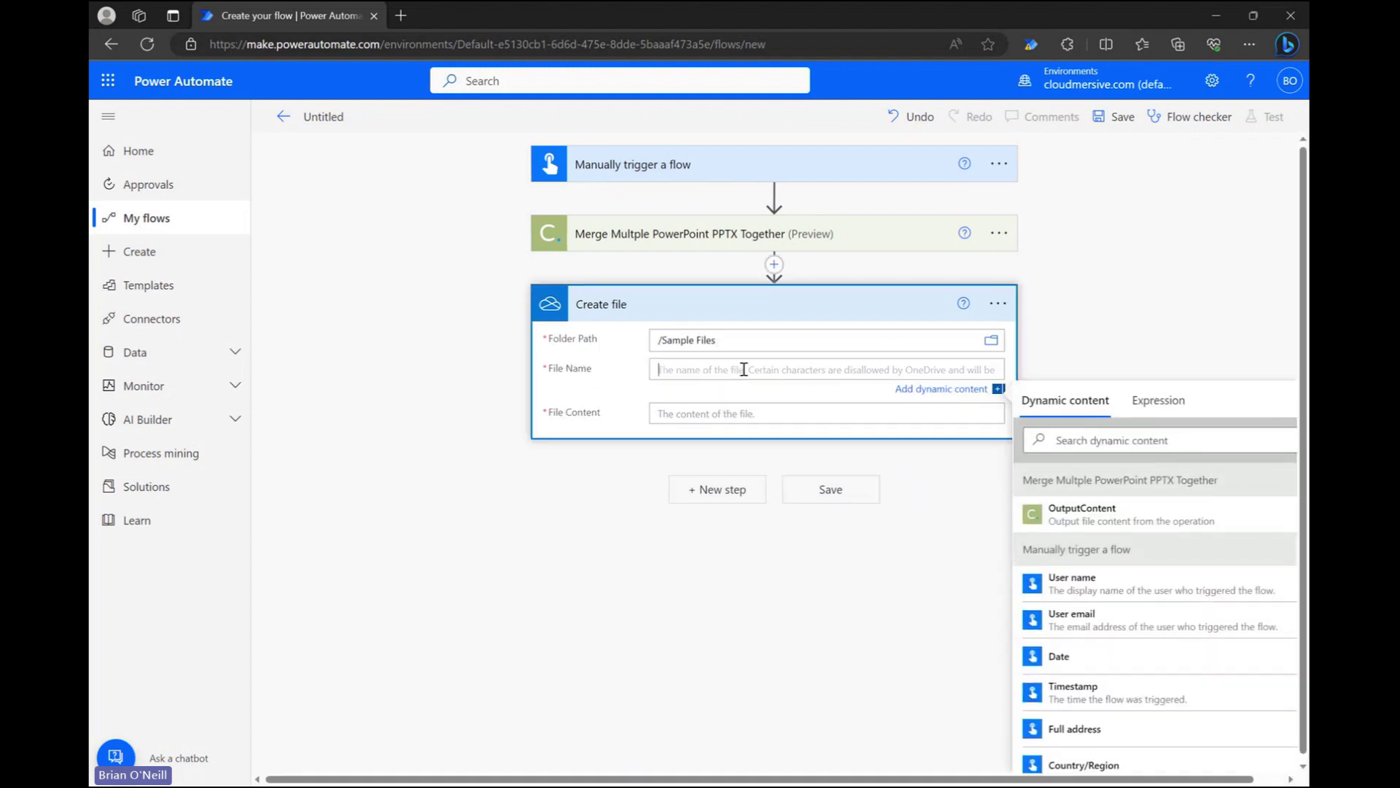
text(newpresentation.pptx)
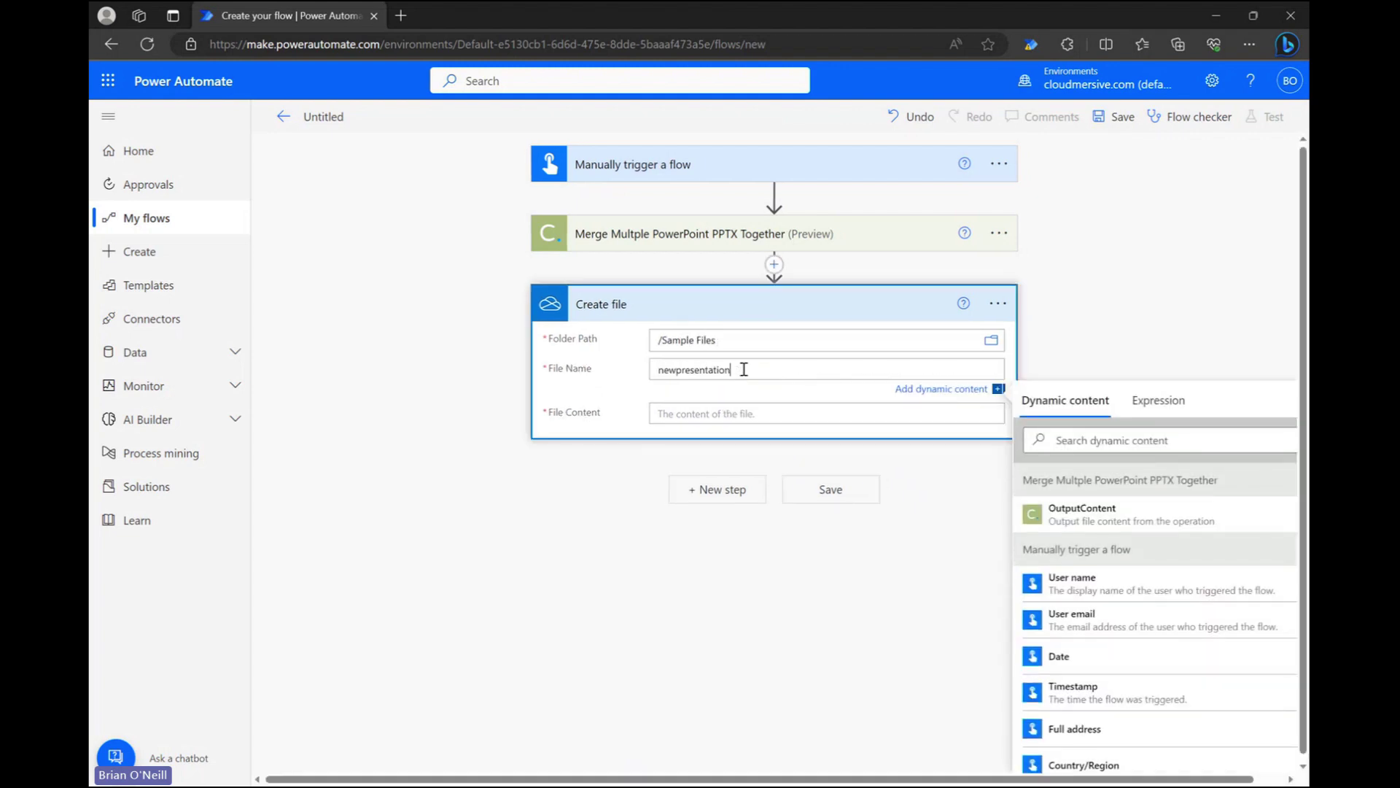
click(734, 412)
click(1053, 540)
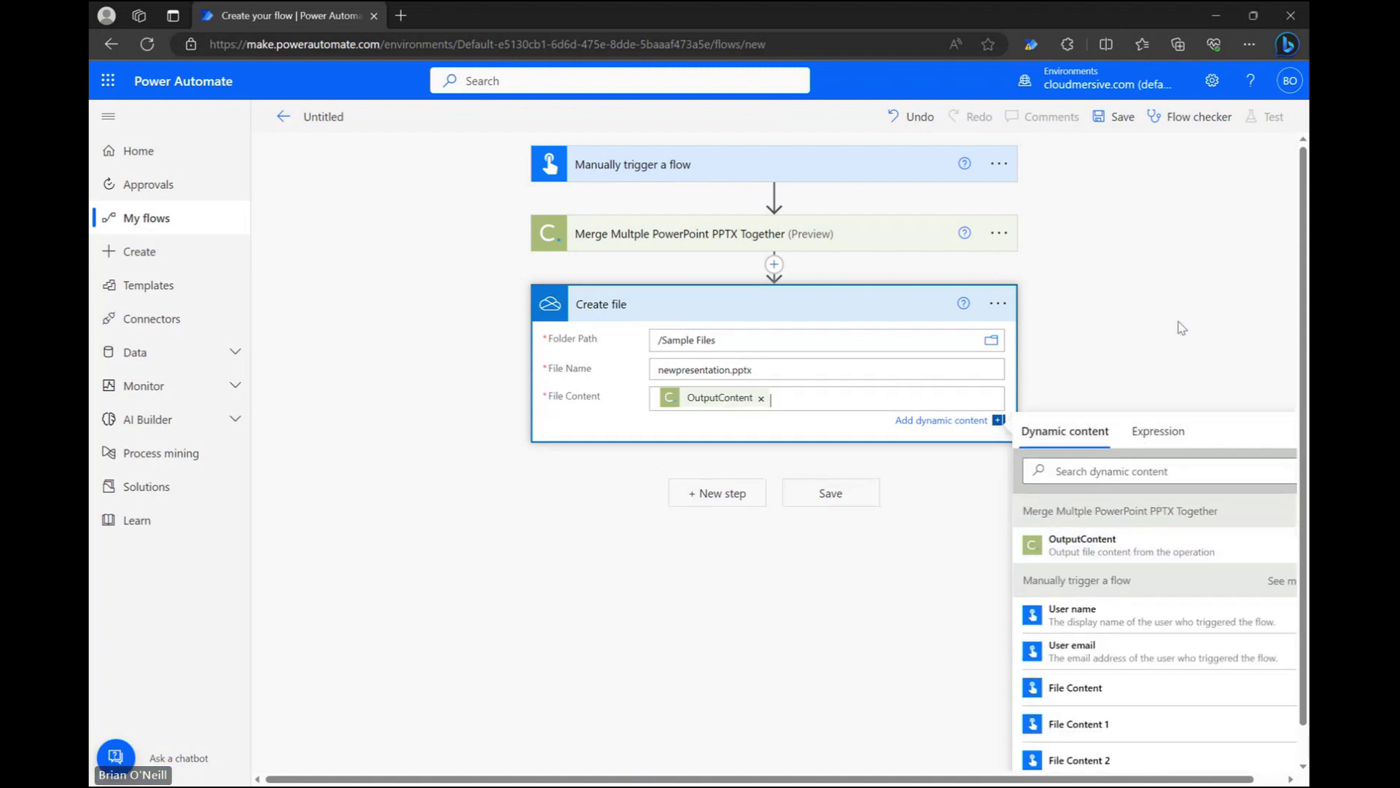
click(1193, 403)
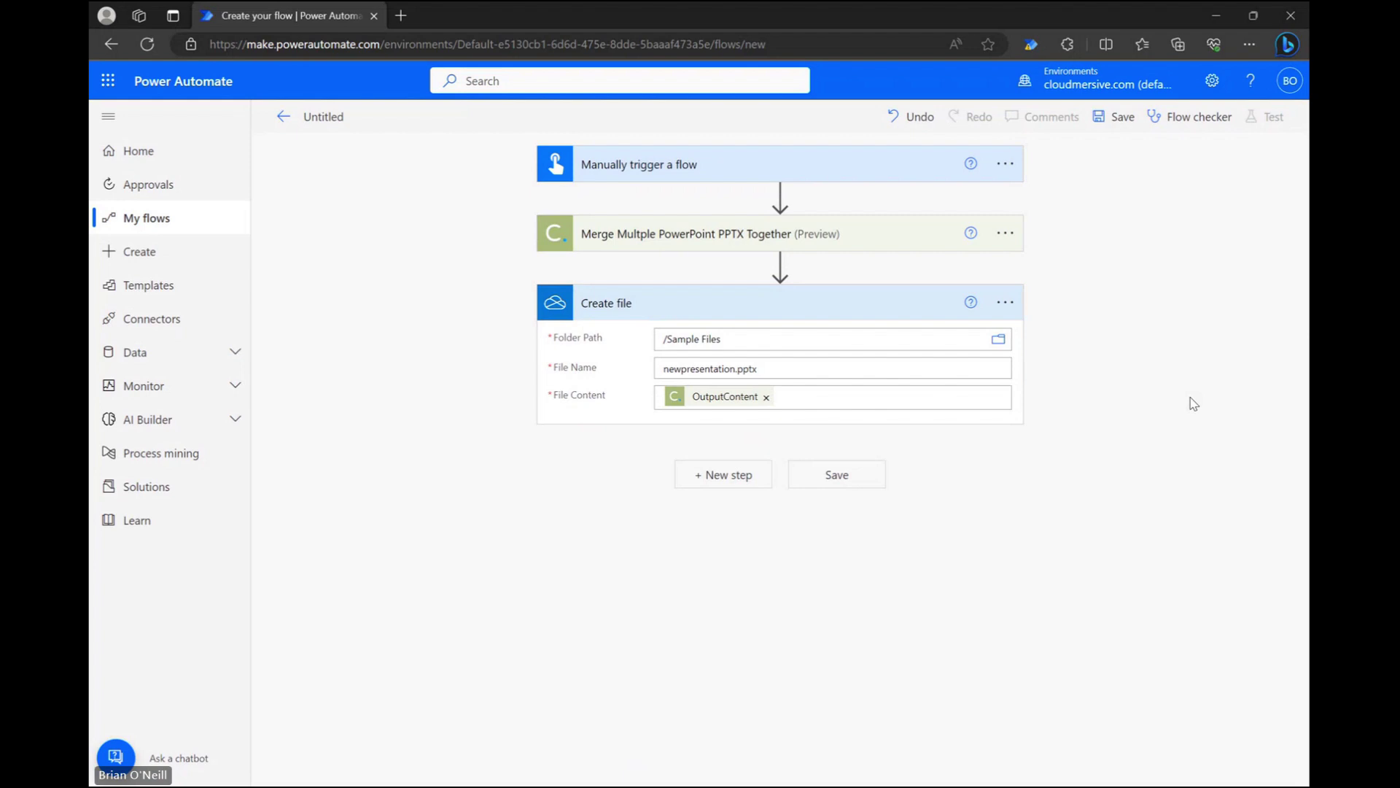
Save the flow and begin a manual test run, confirming the connections
click(859, 483)
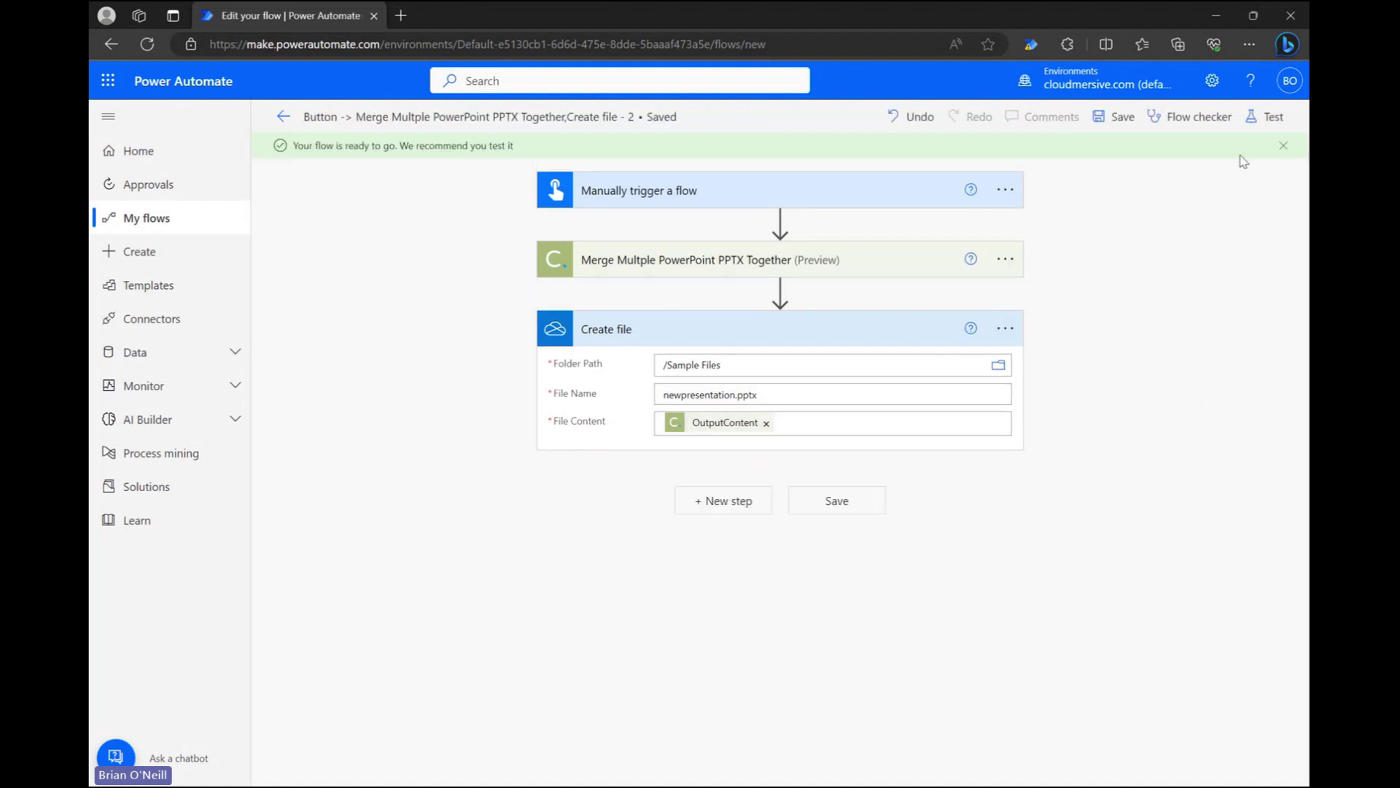
click(1266, 117)
click(1045, 179)
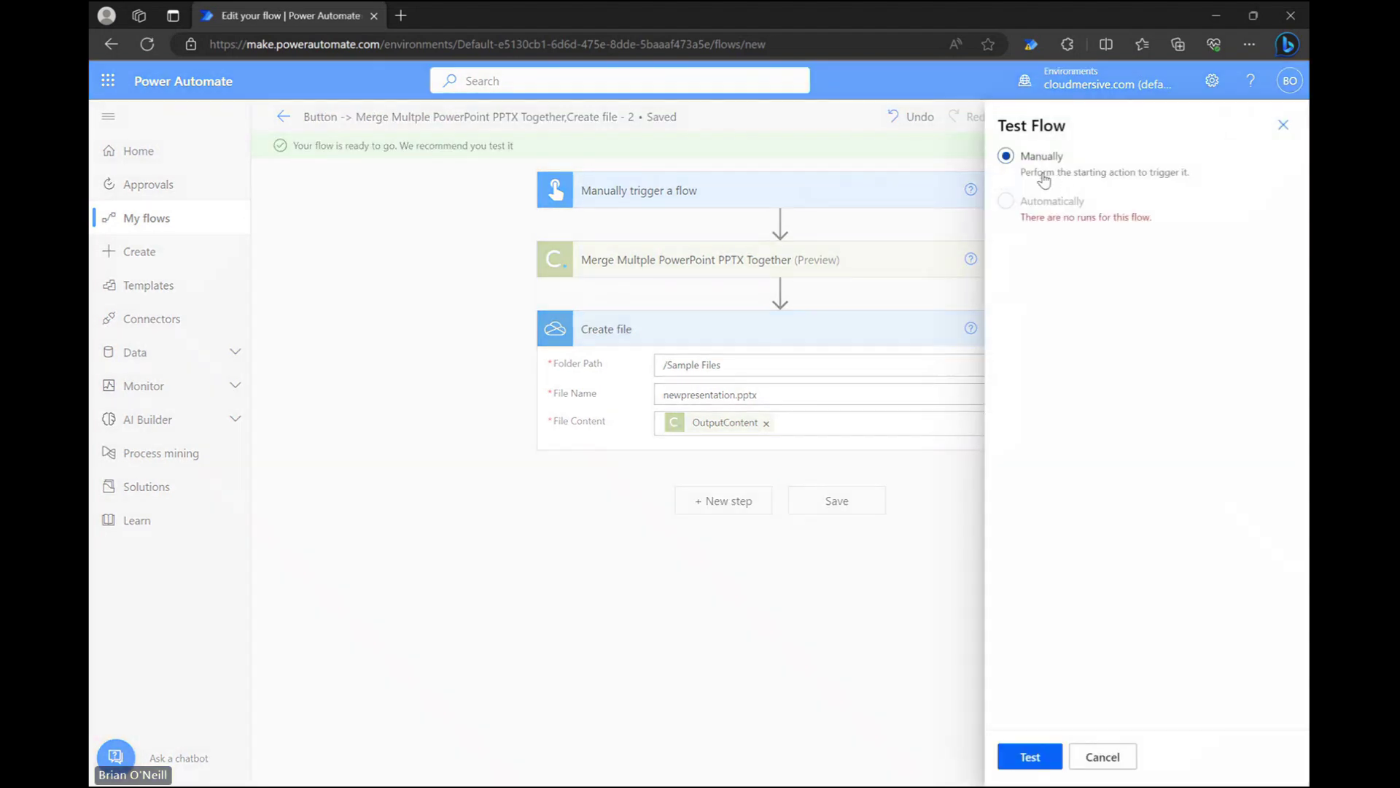
click(1028, 759)
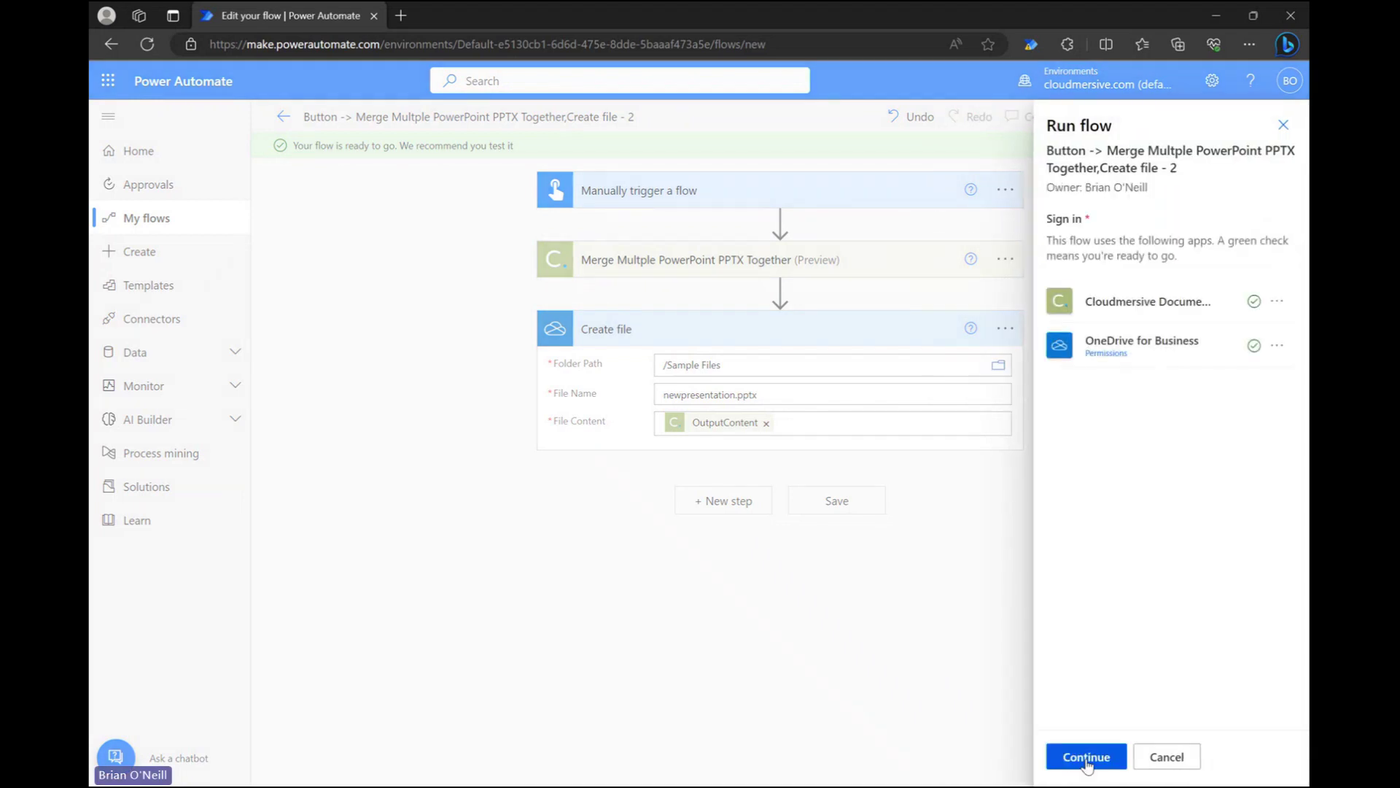
click(1086, 758)
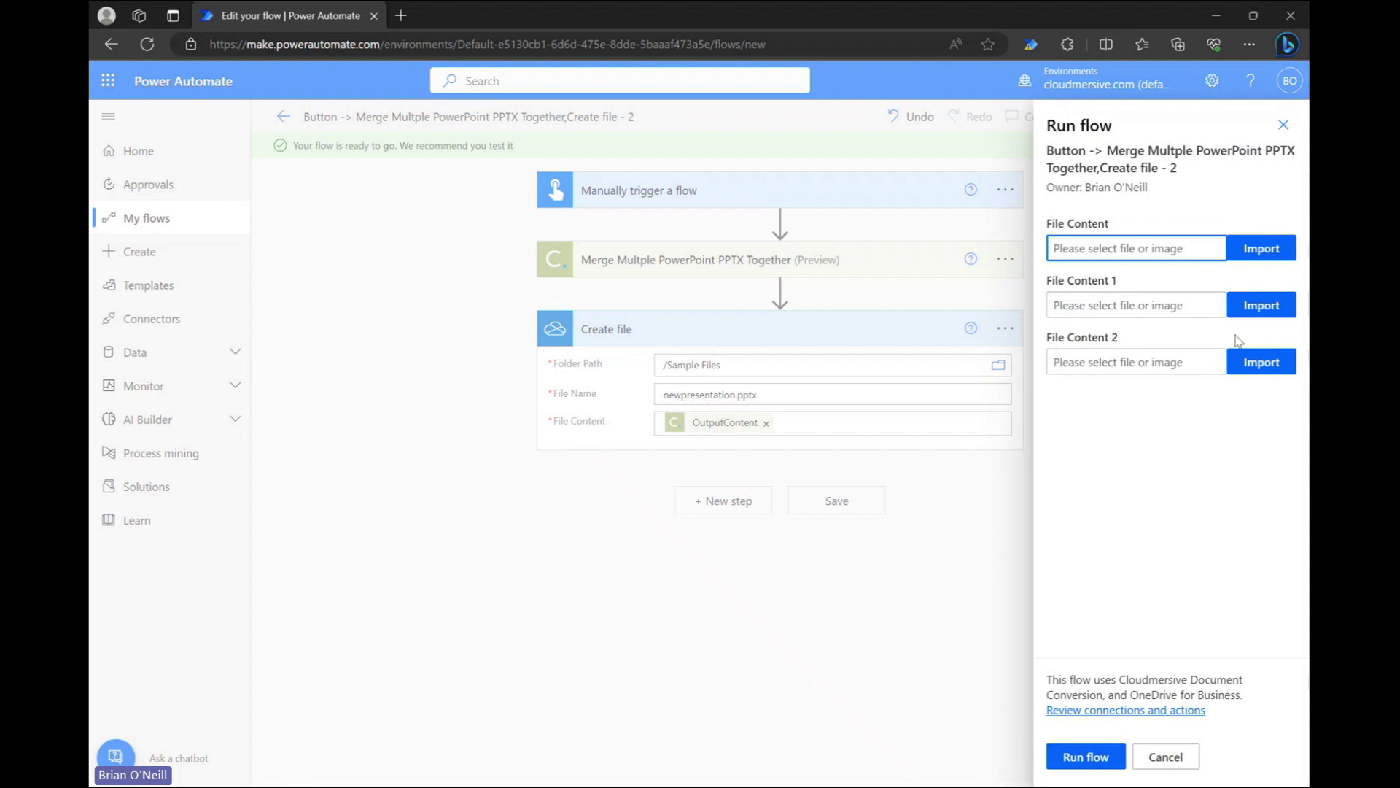
Load 0.pptx, 1.pptx and 2.pptx as the three file inputs and run the flow
click(1261, 249)
double_click(337, 125)
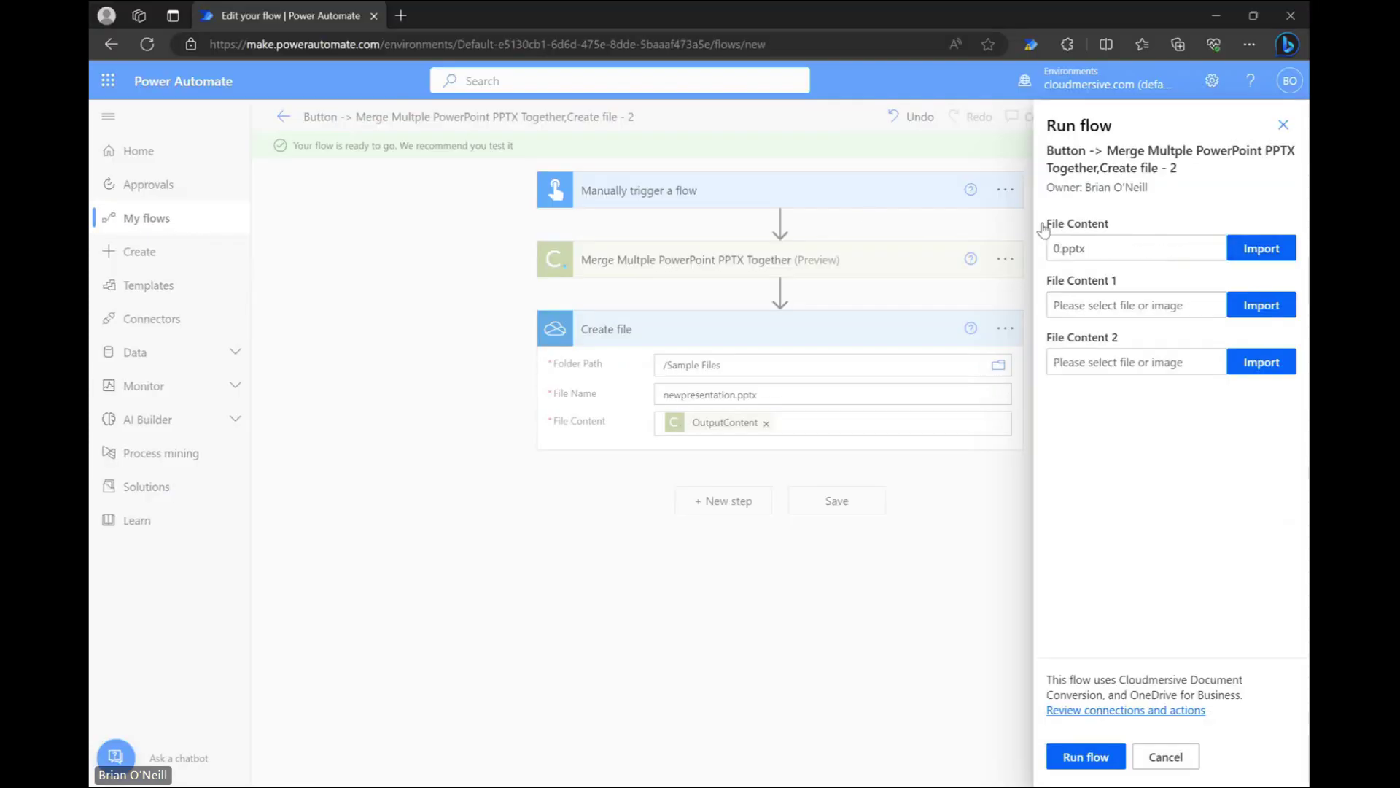
click(1238, 301)
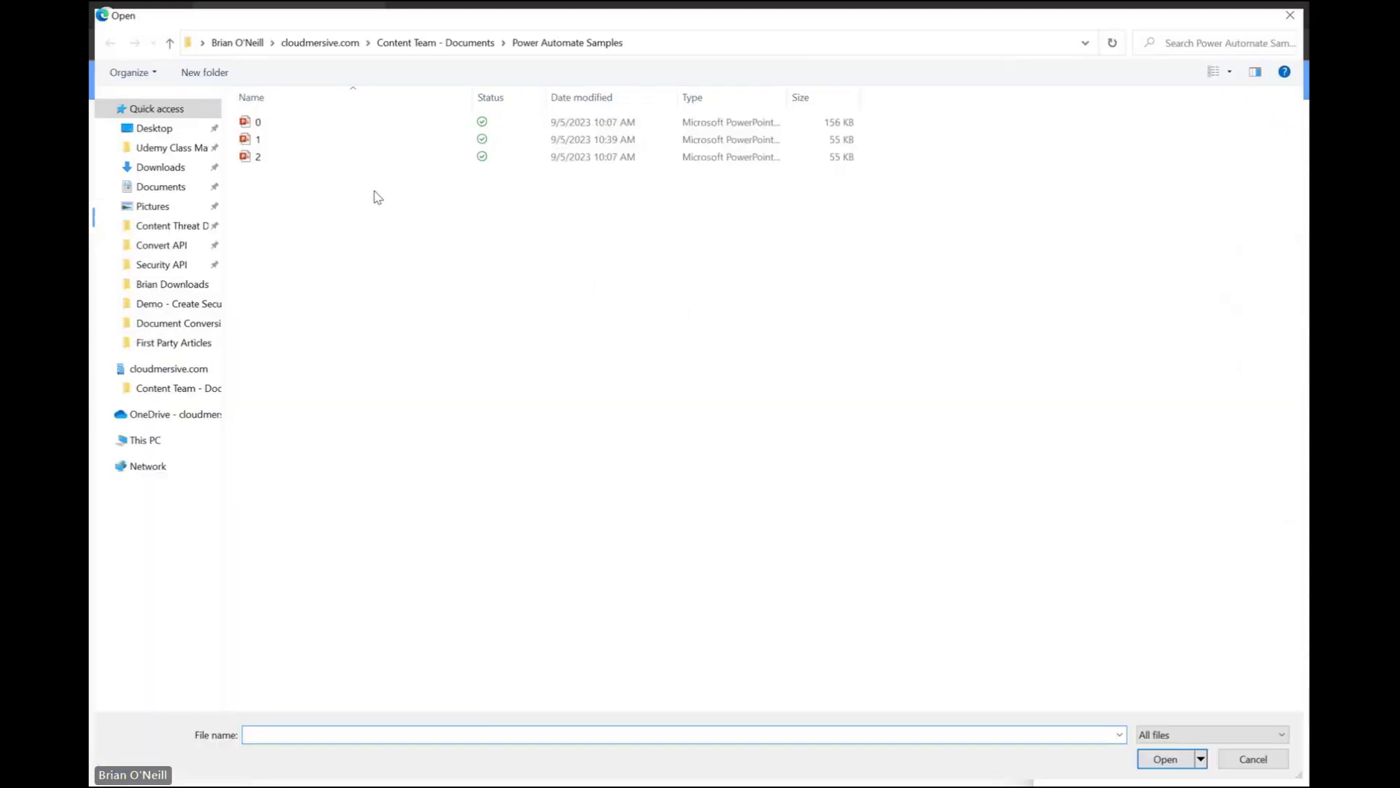
double_click(349, 143)
click(1261, 360)
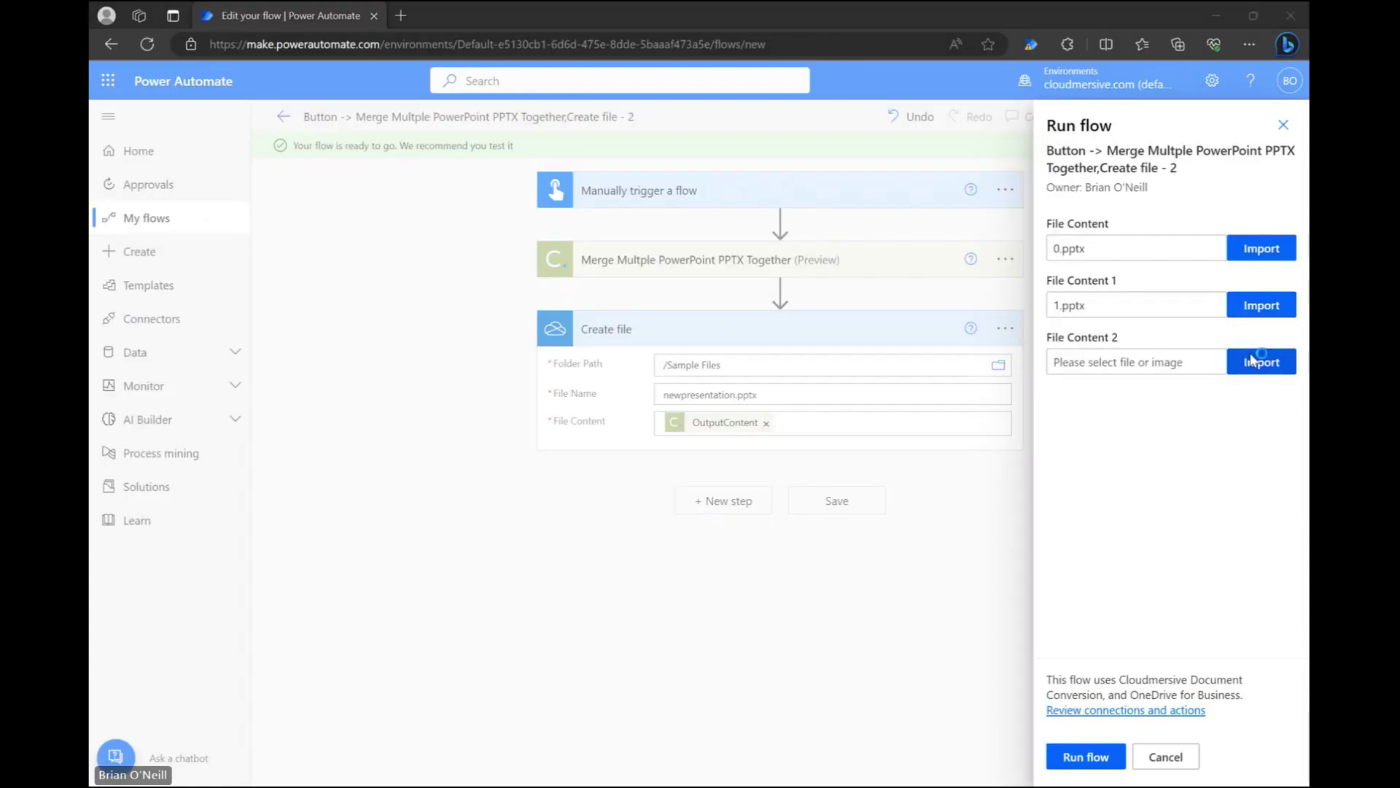
double_click(299, 158)
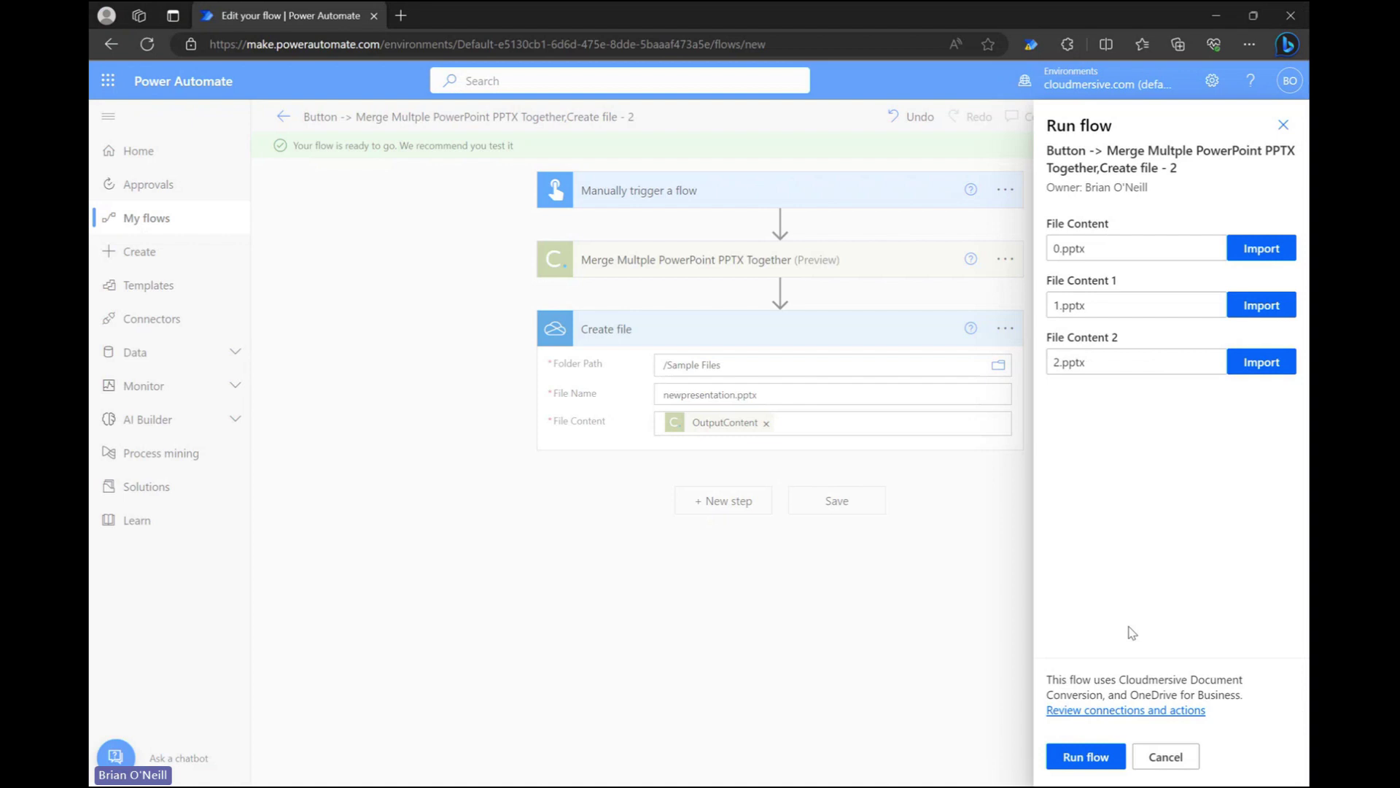
click(1094, 759)
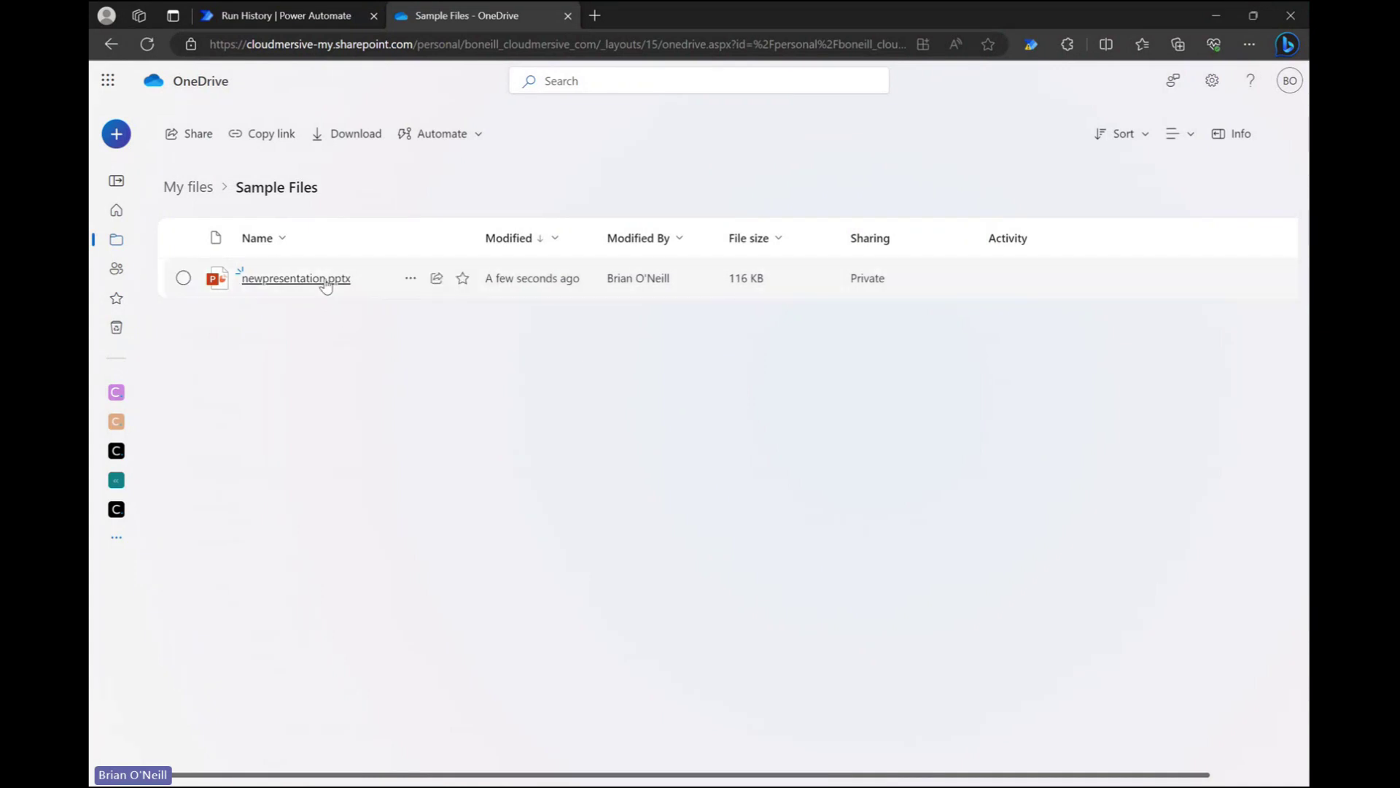
Open newpresentation.pptx from OneDrive's Sample Files folder
click(294, 279)
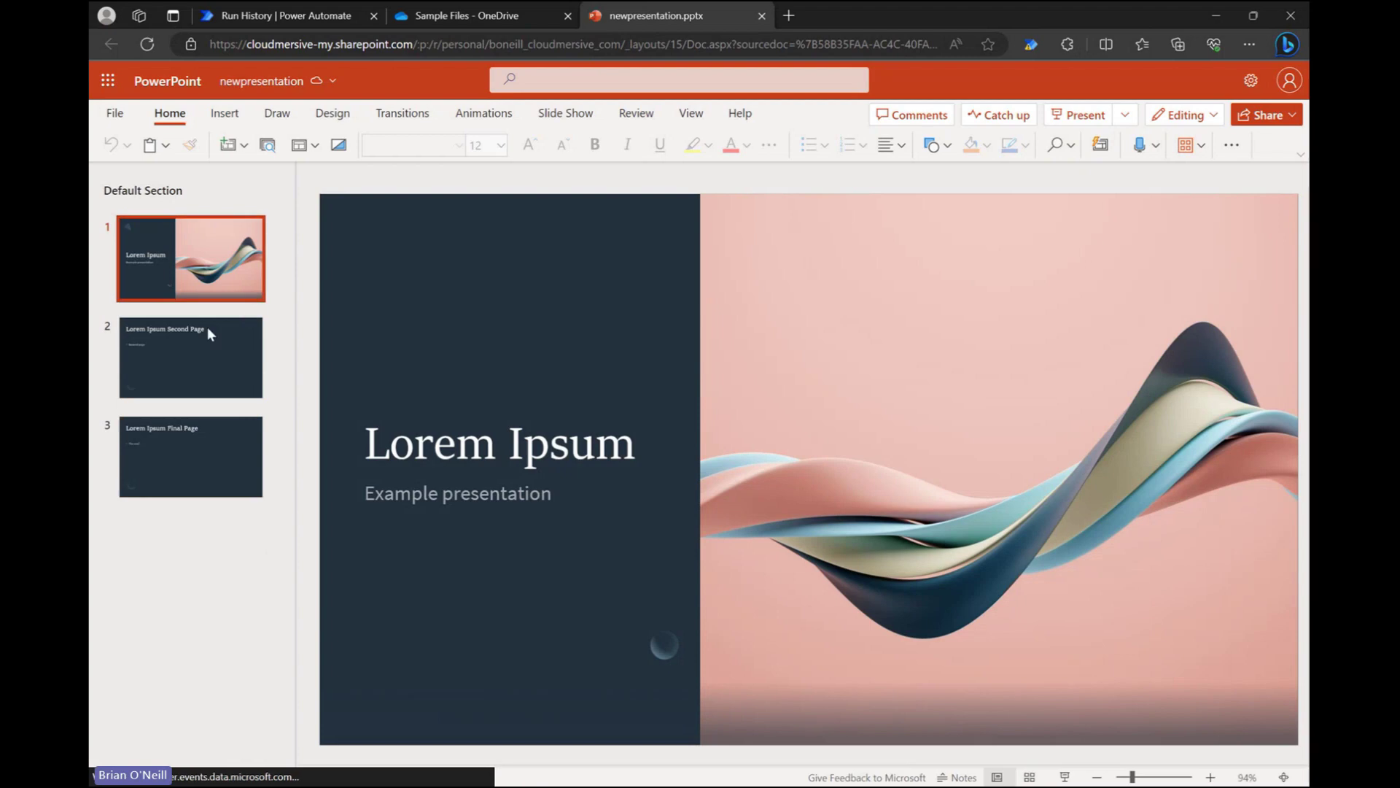
Step through the Lorem Ipsum, Second Page and Final Page slides of the merged deck
click(206, 334)
click(194, 449)
click(191, 285)
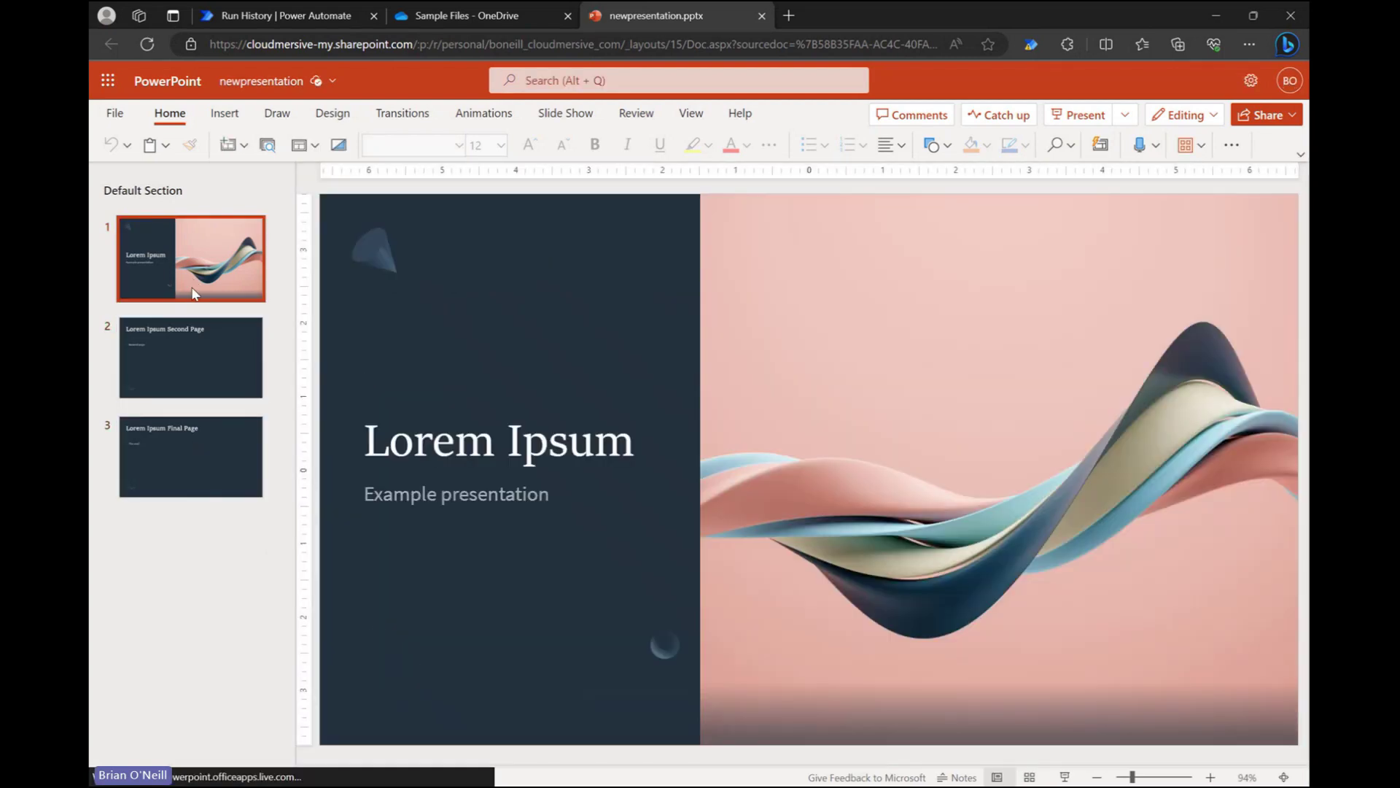
click(194, 341)
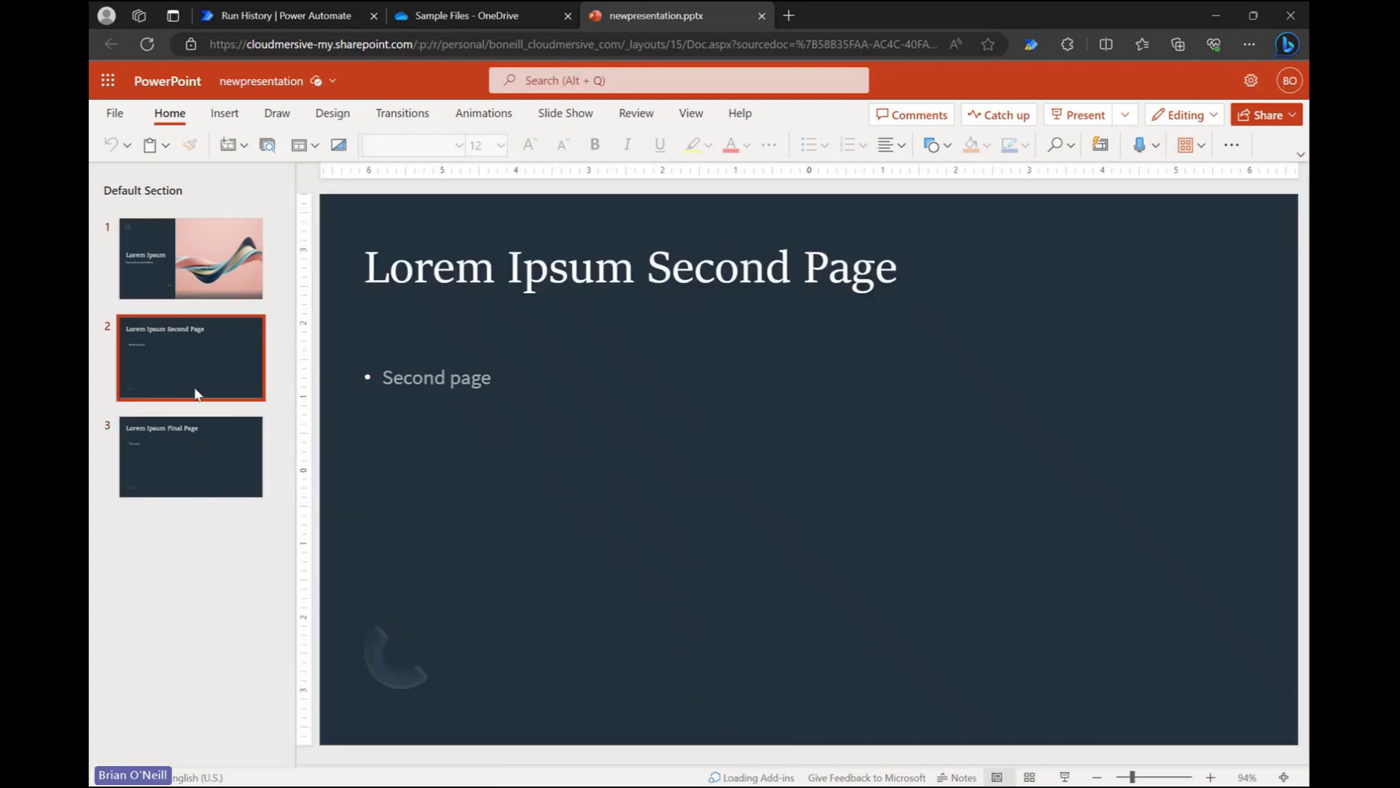
click(191, 438)
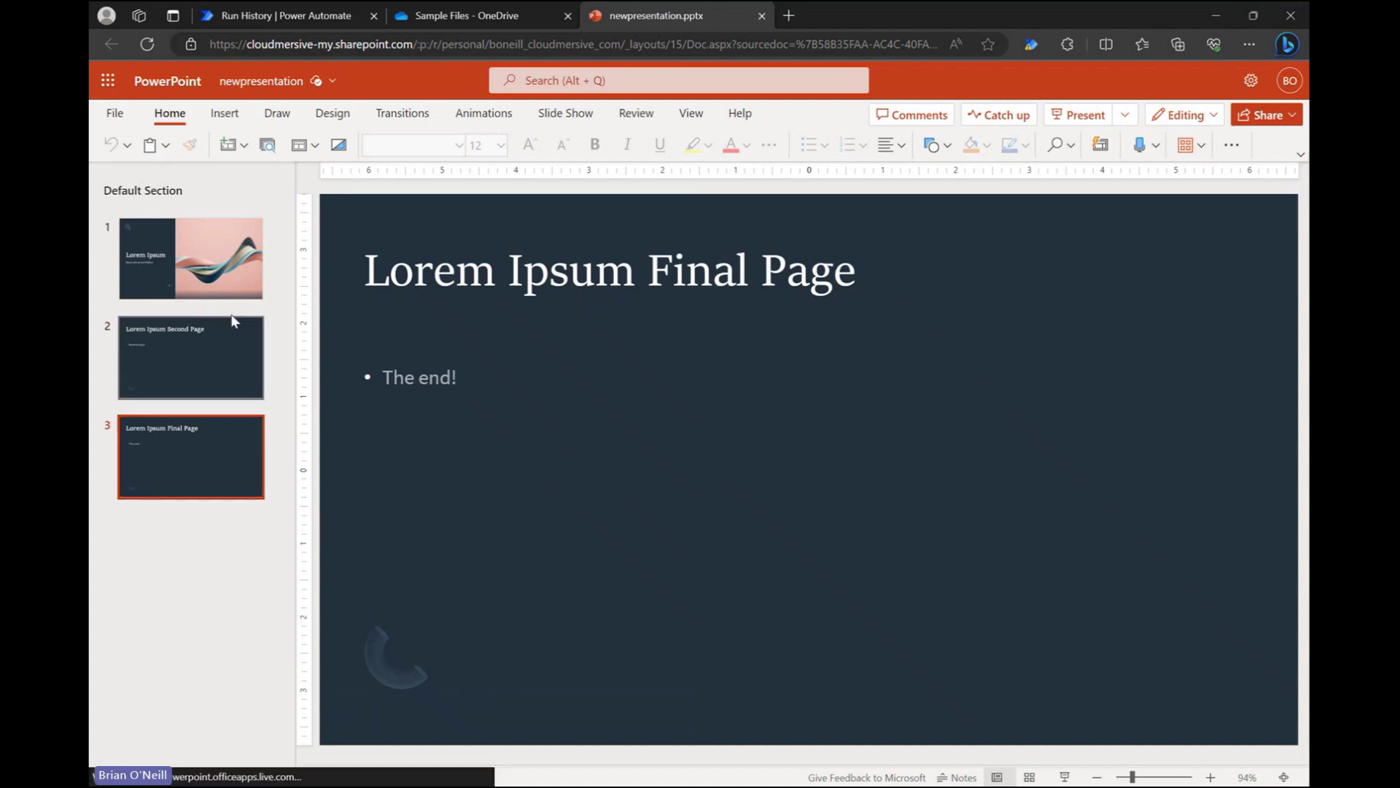